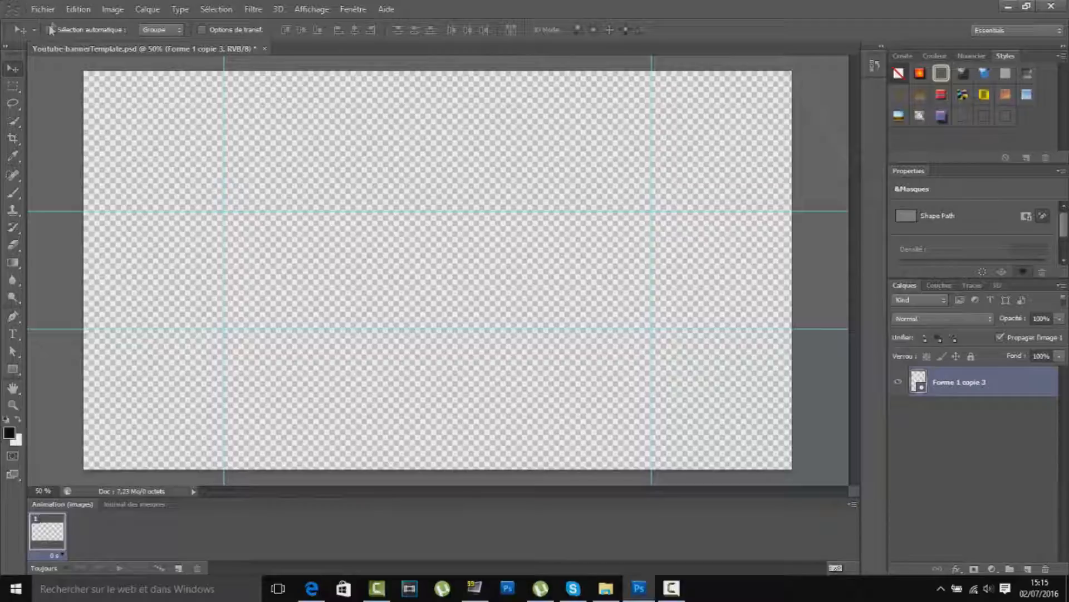
# Place the black 99999 image from the desktop into the banner and stretch it to cover the whole canvas
pyautogui.click(42, 9)
pyautogui.click(88, 240)
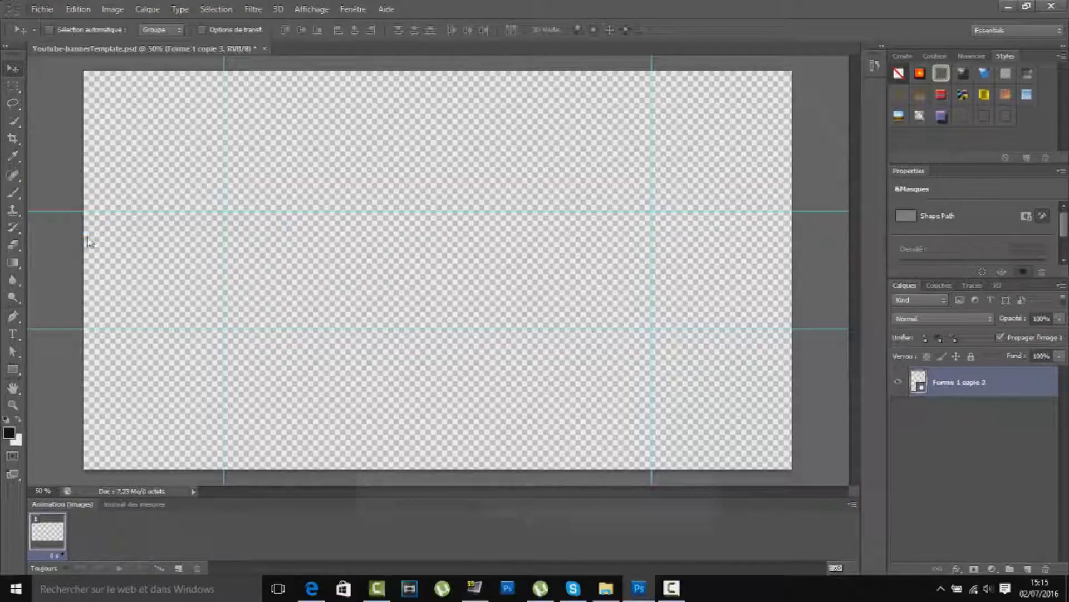
pyautogui.click(508, 286)
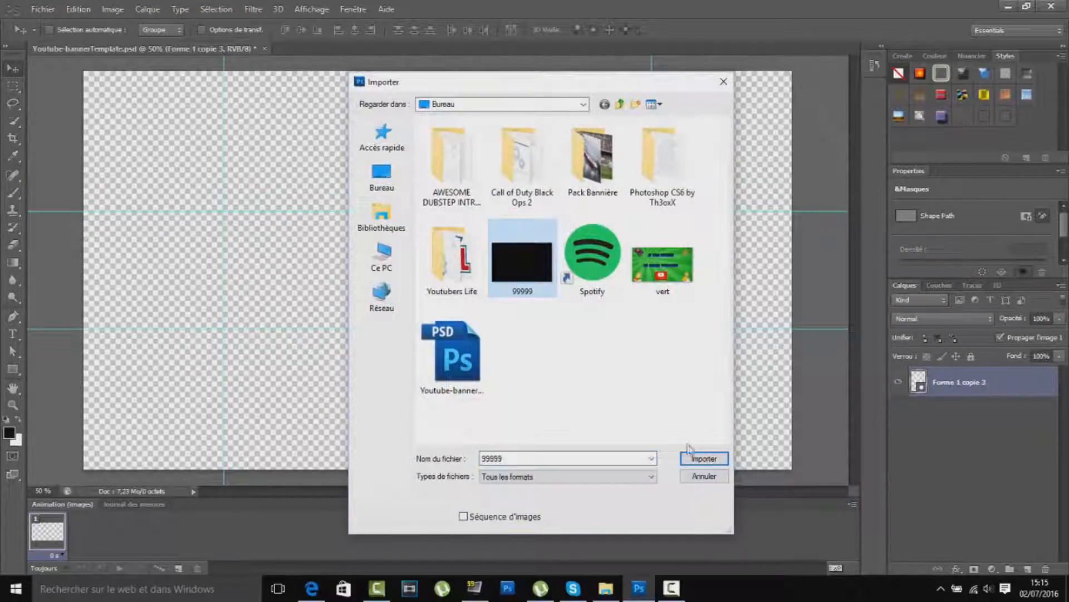
pyautogui.click(697, 458)
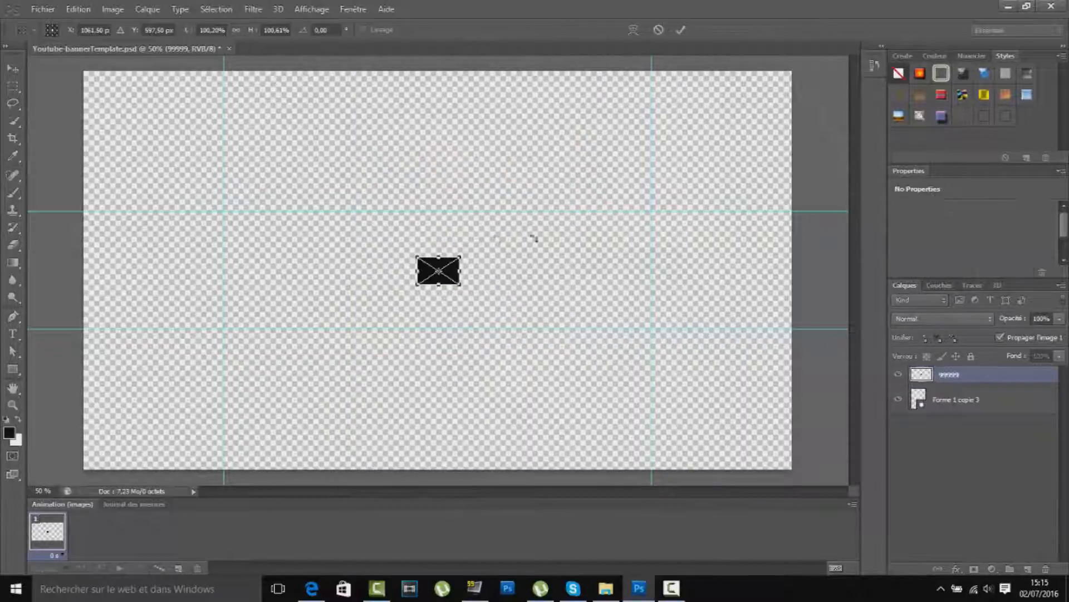
pyautogui.moveTo(460, 256); pyautogui.dragTo(811, 71)
pyautogui.moveTo(418, 284); pyautogui.dragTo(67, 476)
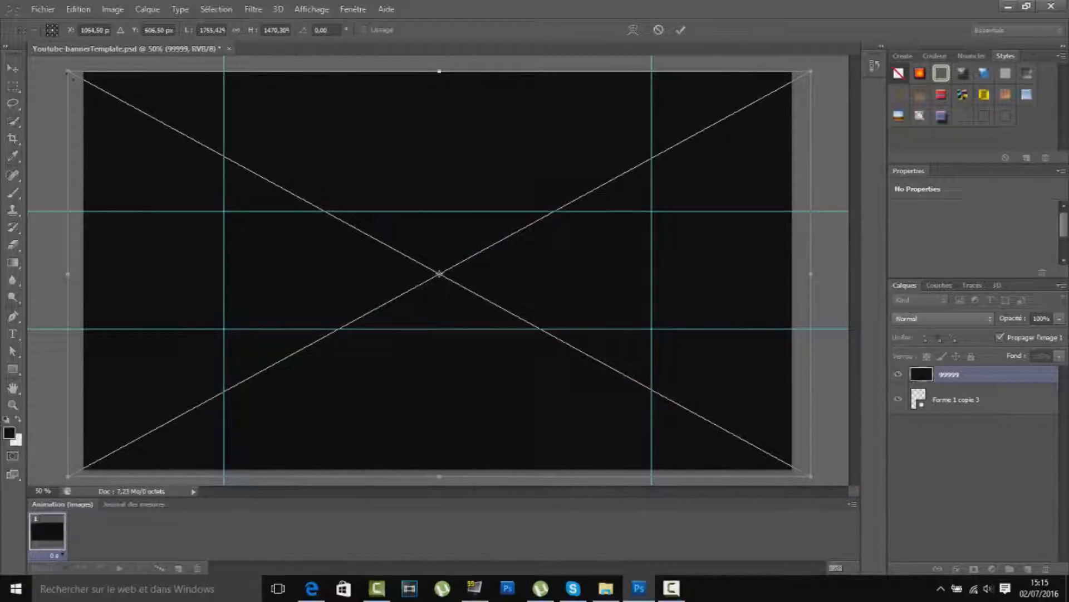
pyautogui.moveTo(67, 71); pyautogui.dragTo(68, 64)
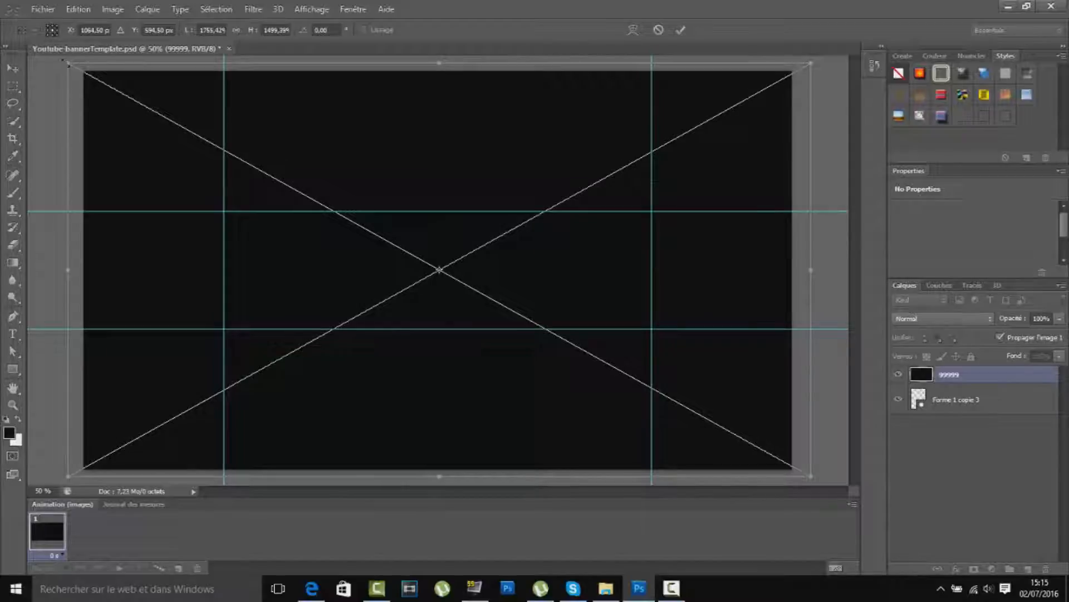
pyautogui.press('Return')
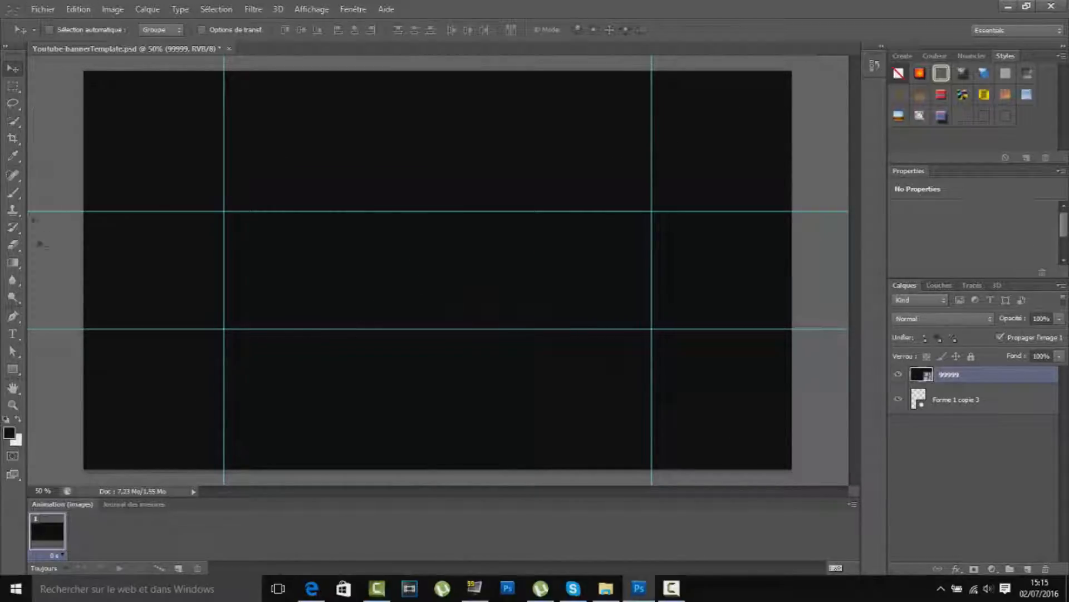
# Draw a white diagonal line with the Line tool near the banner's left edge and shift it up toward the upper-left corner
pyautogui.click(16, 369)
pyautogui.click(76, 417)
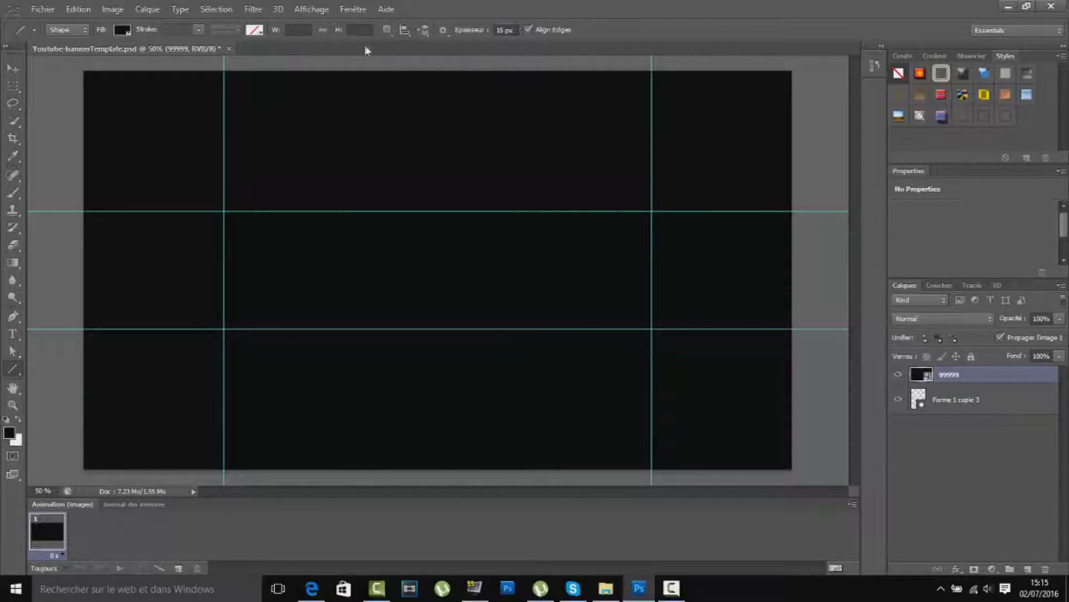
pyautogui.click(122, 29)
pyautogui.doubleClick(57, 89)
pyautogui.moveTo(212, 190); pyautogui.dragTo(100, 357)
pyautogui.click(12, 68)
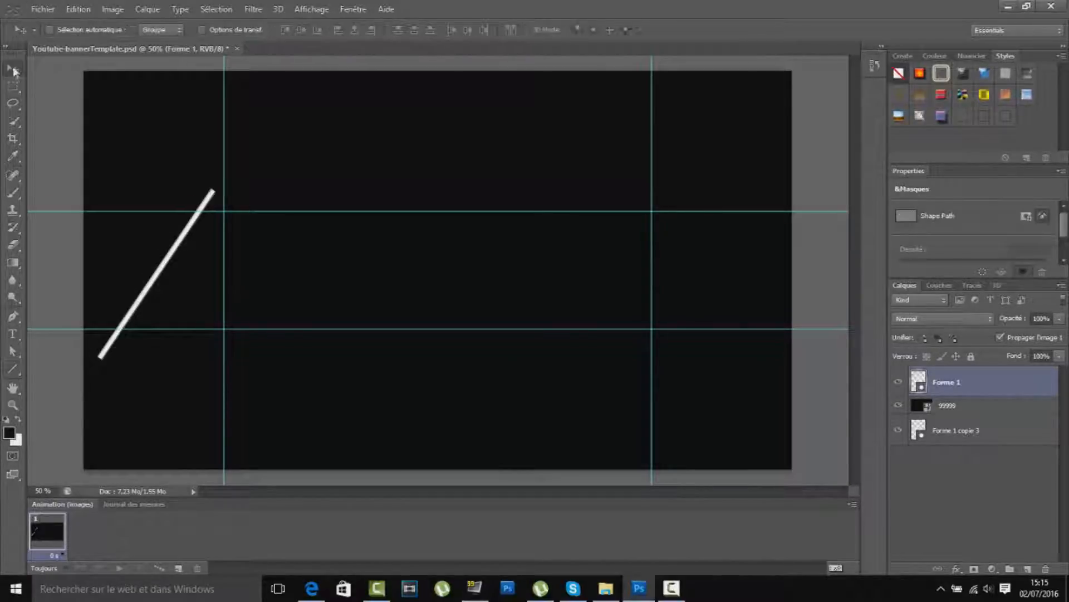
pyautogui.moveTo(176, 268); pyautogui.dragTo(103, 206)
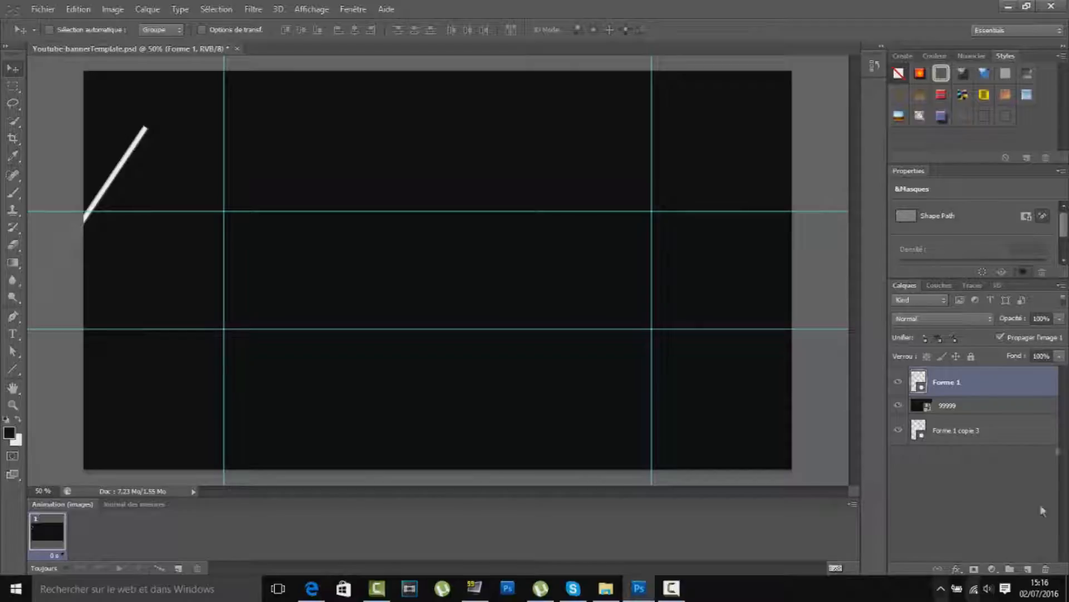
# Delete the Forme 1 copie 3 layer
pyautogui.rightClick(969, 430)
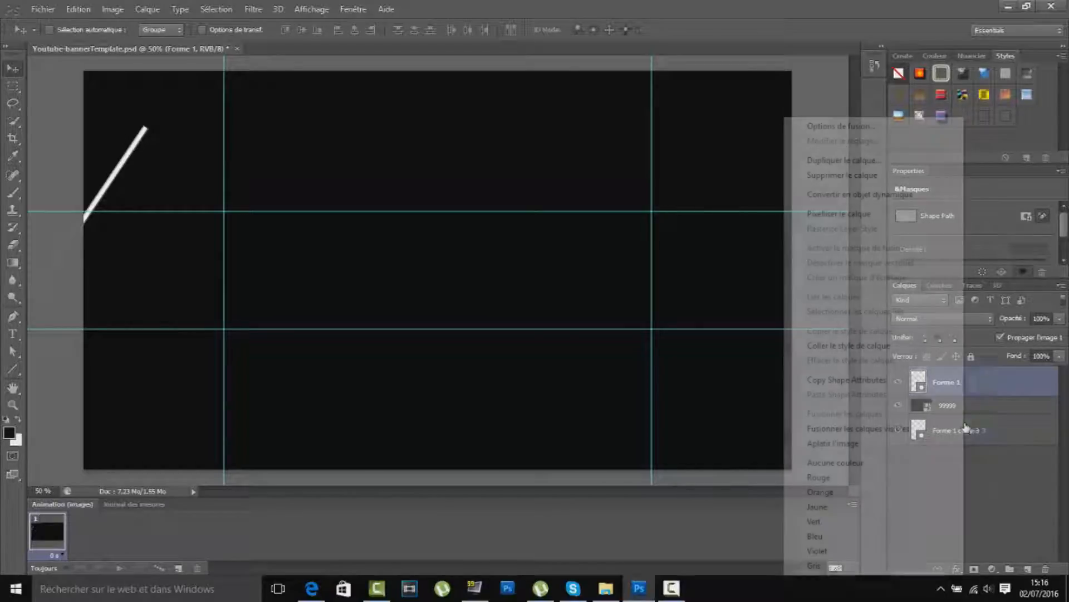
pyautogui.click(841, 175)
pyautogui.click(465, 227)
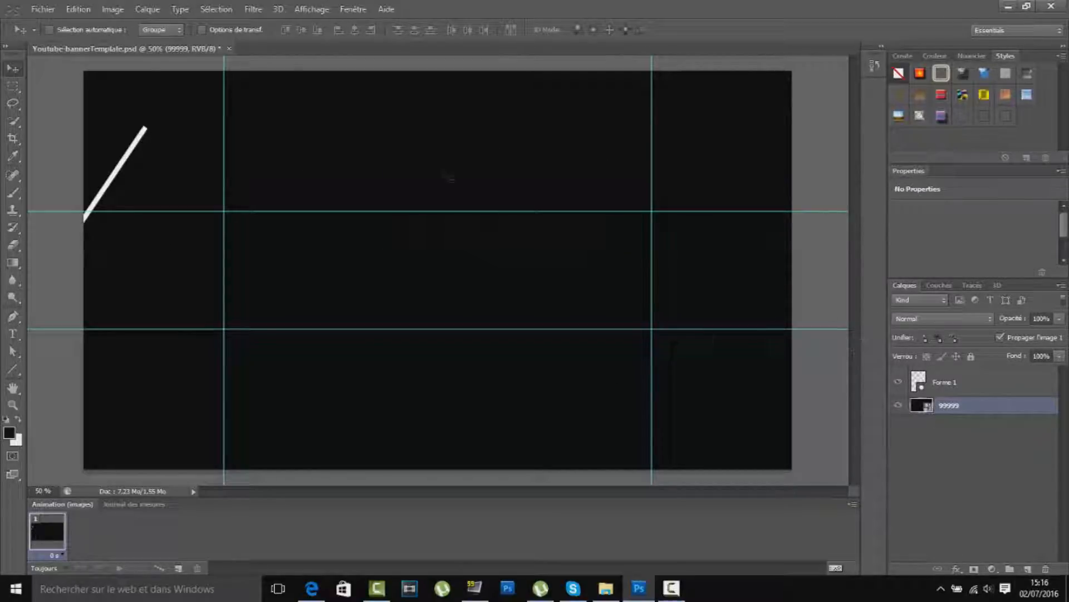
# Move the Forme 1 line across the left vertical guide and place a duplicate of it to its right at the same height
pyautogui.moveTo(118, 188)
pyautogui.mouseDown()
pyautogui.moveTo(146, 199)
pyautogui.moveTo(108, 185)
pyautogui.mouseUp()
pyautogui.click(941, 383)
pyautogui.moveTo(106, 192); pyautogui.dragTo(216, 240)
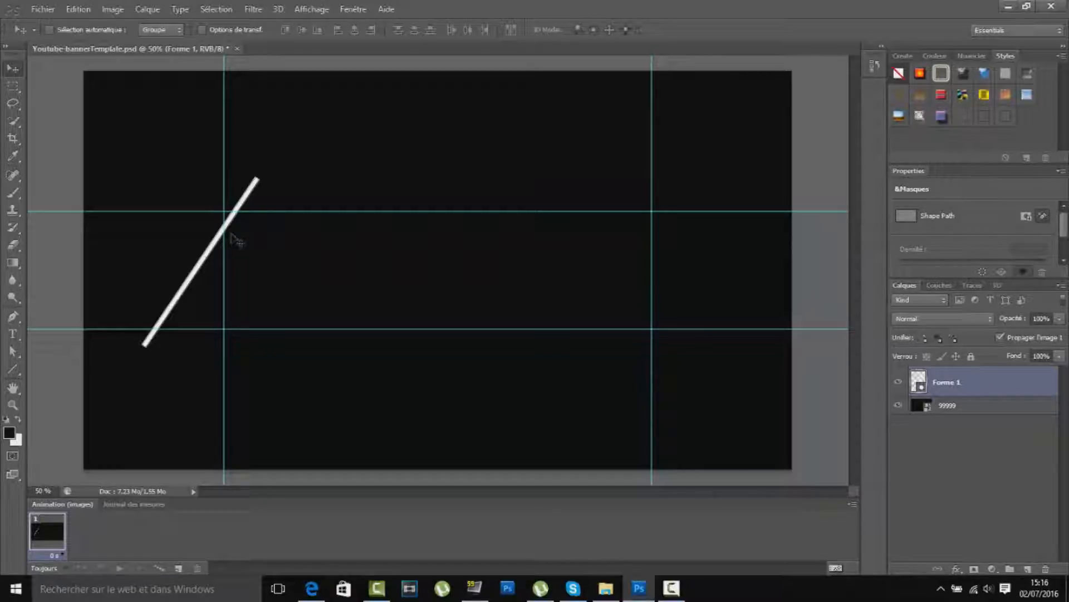
pyautogui.hotkey('ctrl', 'j')
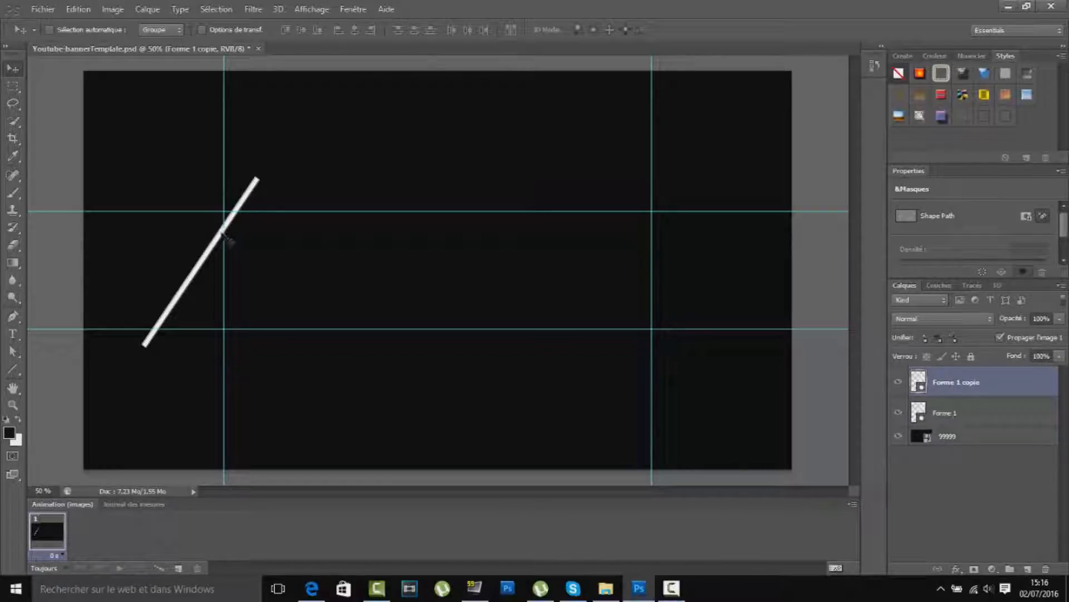
pyautogui.moveTo(222, 234); pyautogui.dragTo(334, 244)
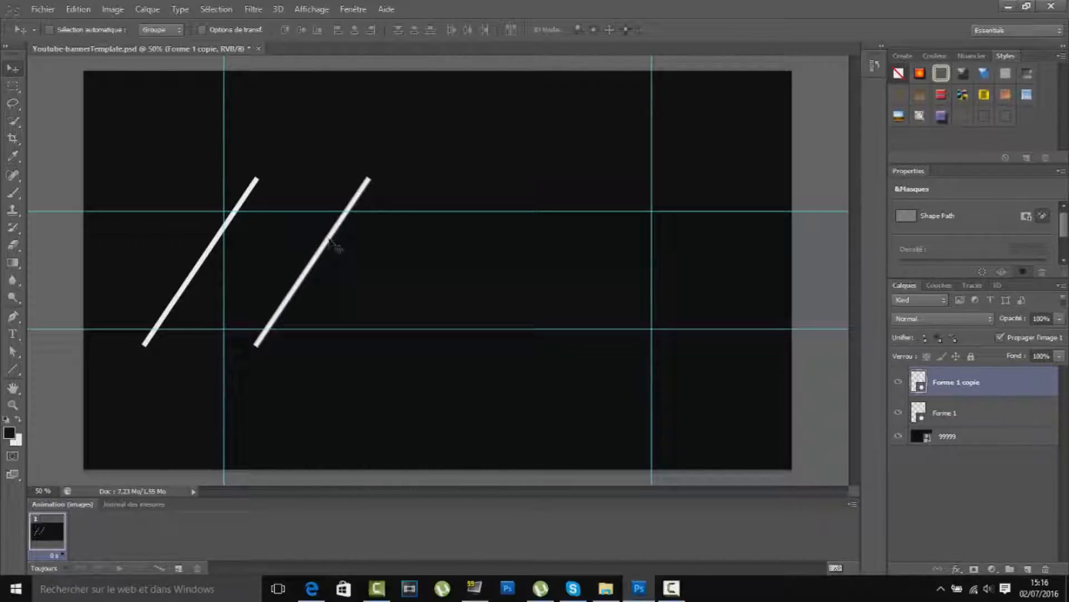
# Duplicate the second line, flip the copy horizontally onto the right vertical guide, and place a second mirrored copy to its left
pyautogui.hotkey('ctrl', 'j')
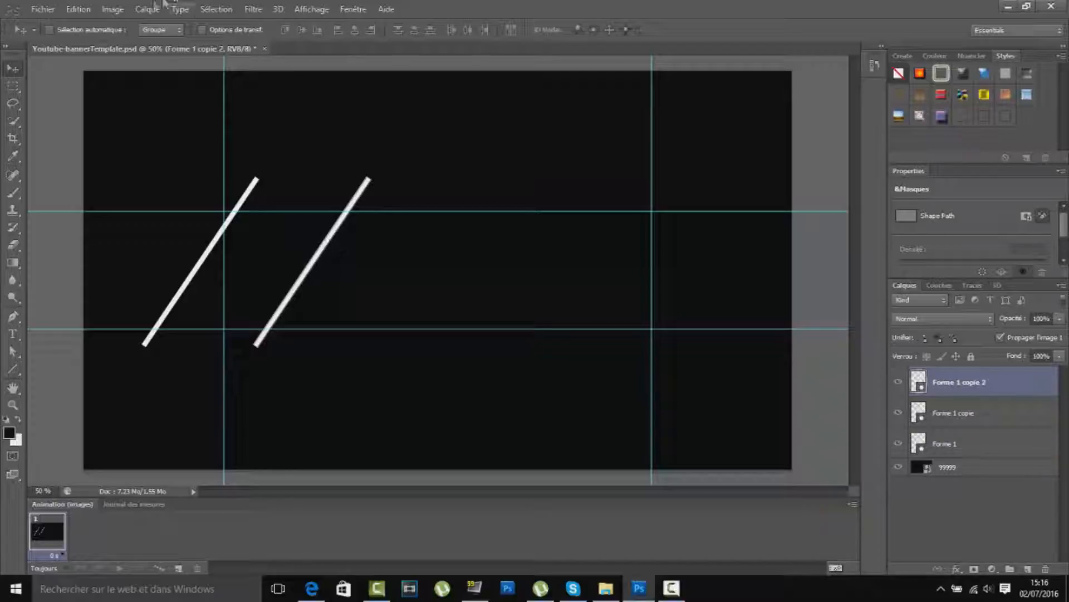
pyautogui.click(92, 8)
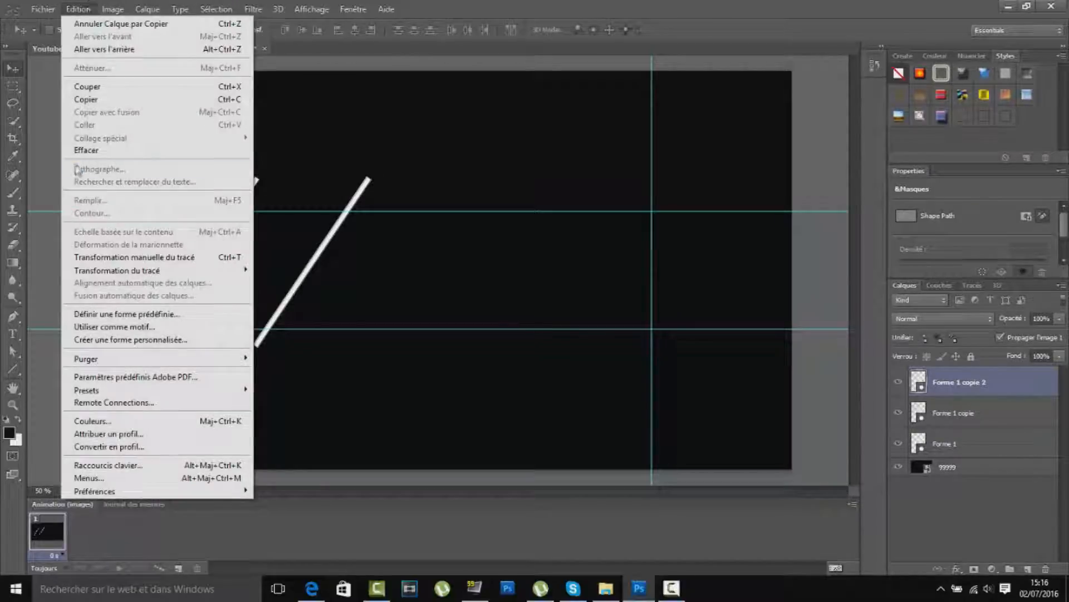
pyautogui.moveTo(186, 271)
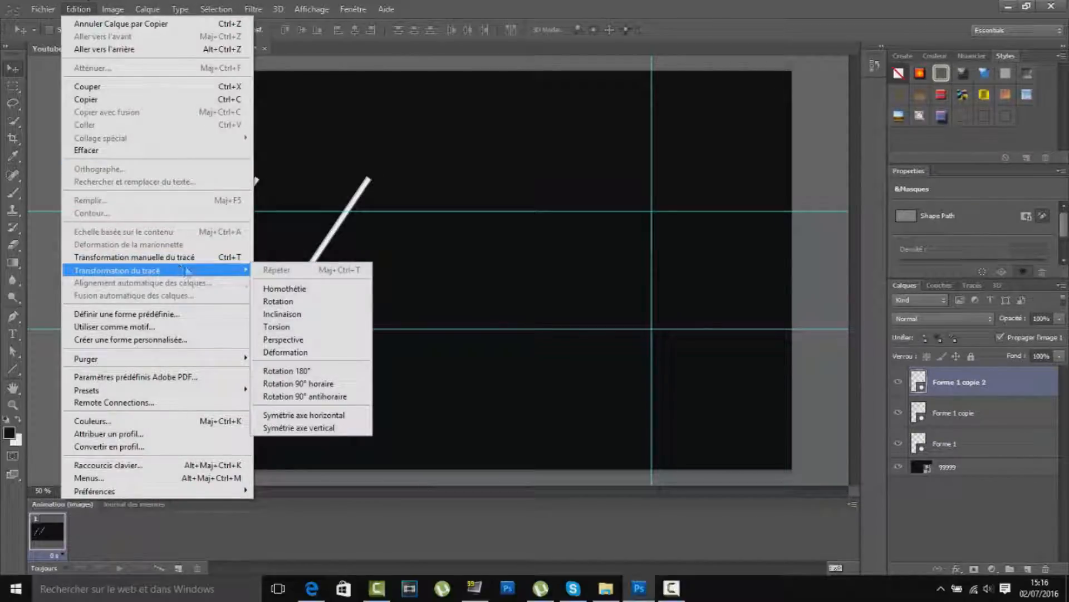
pyautogui.click(298, 415)
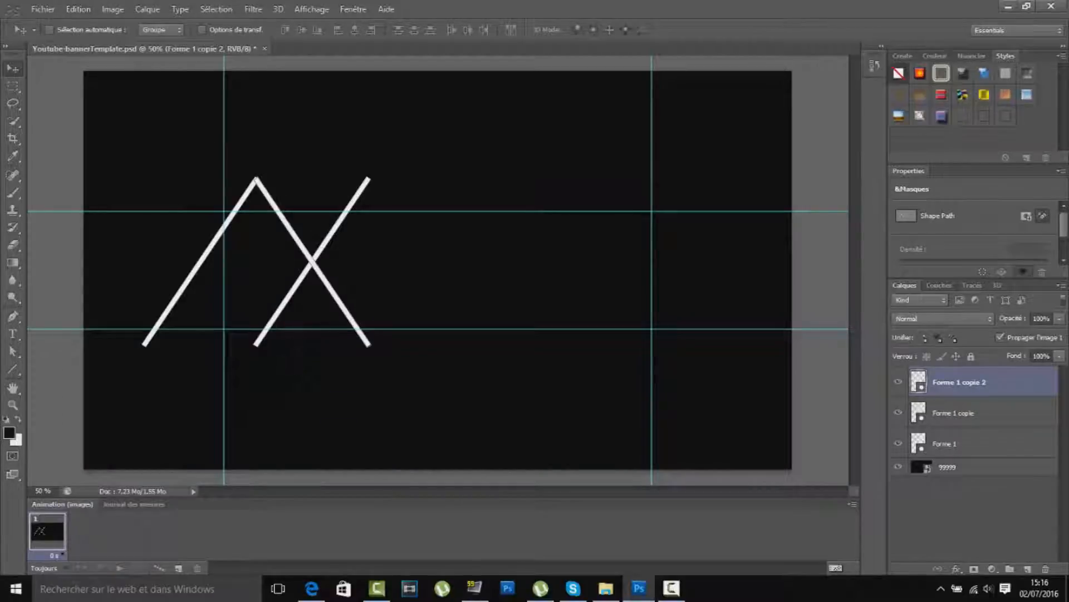
pyautogui.moveTo(316, 257); pyautogui.dragTo(789, 211)
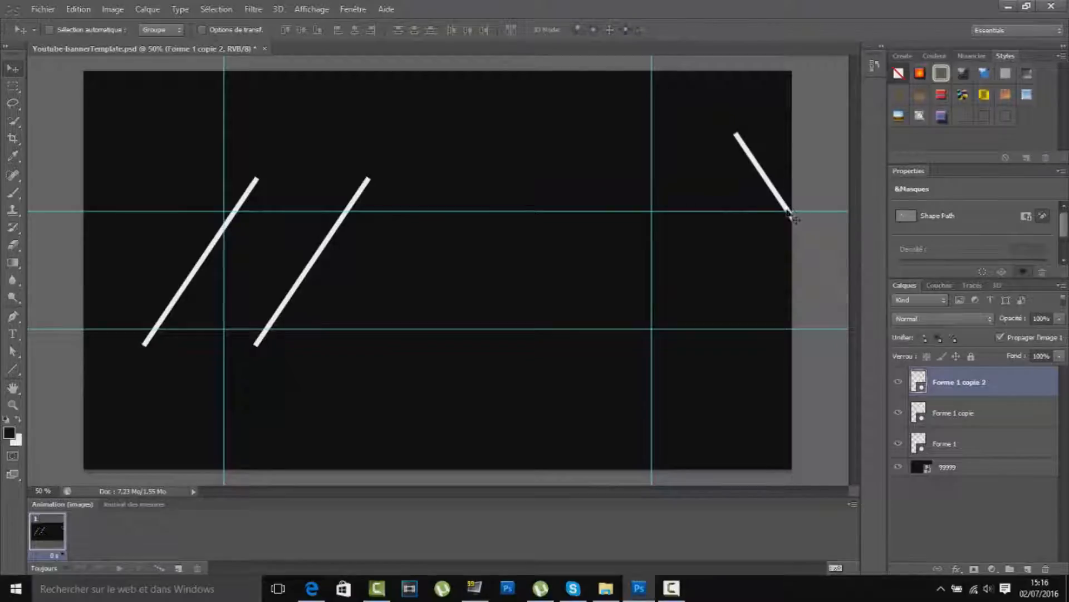
pyautogui.moveTo(785, 207); pyautogui.dragTo(661, 244)
pyautogui.keyDown('alt'); pyautogui.click(661, 244); pyautogui.keyUp('alt')
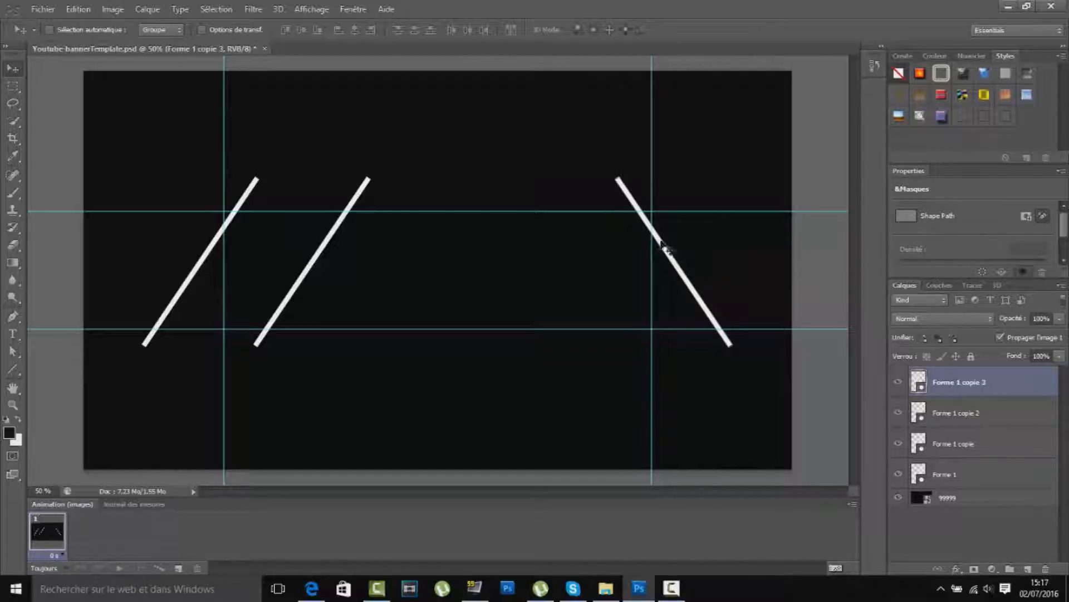
pyautogui.moveTo(668, 251); pyautogui.dragTo(547, 253)
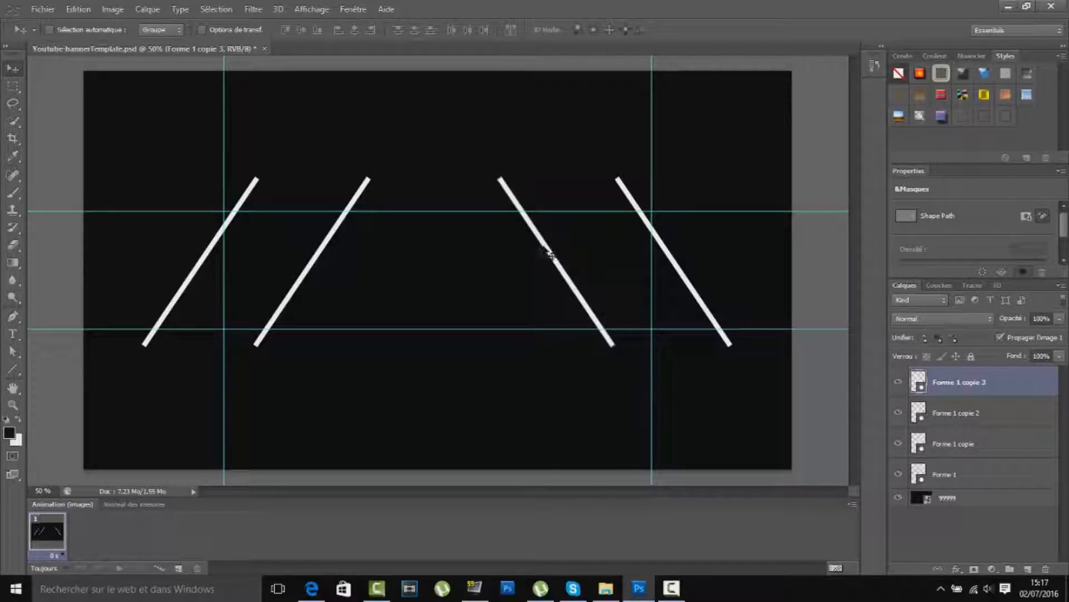
pyautogui.click(671, 588)
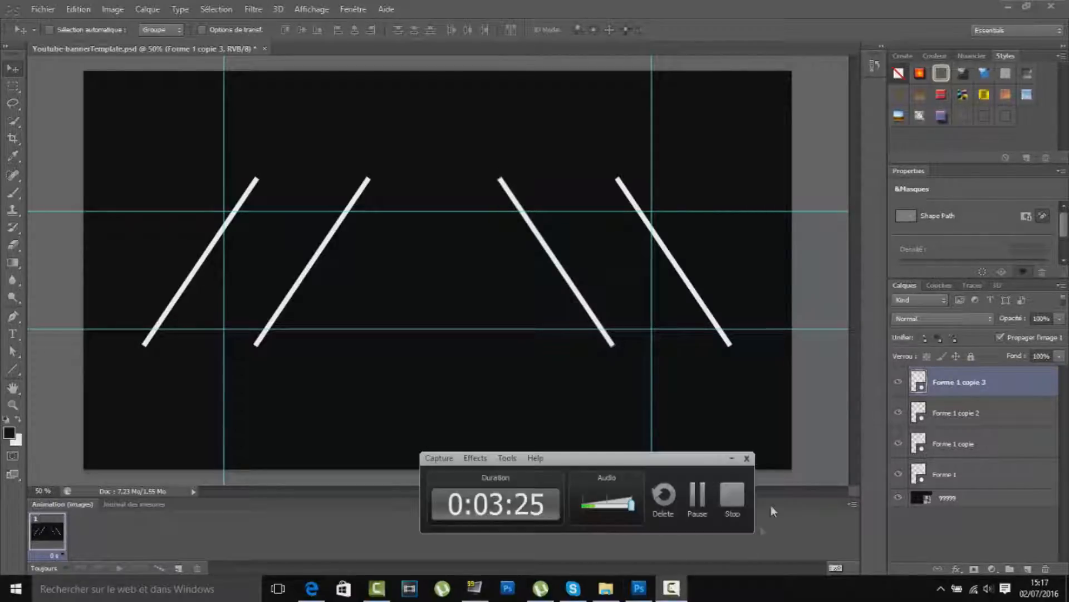
pyautogui.click(691, 495)
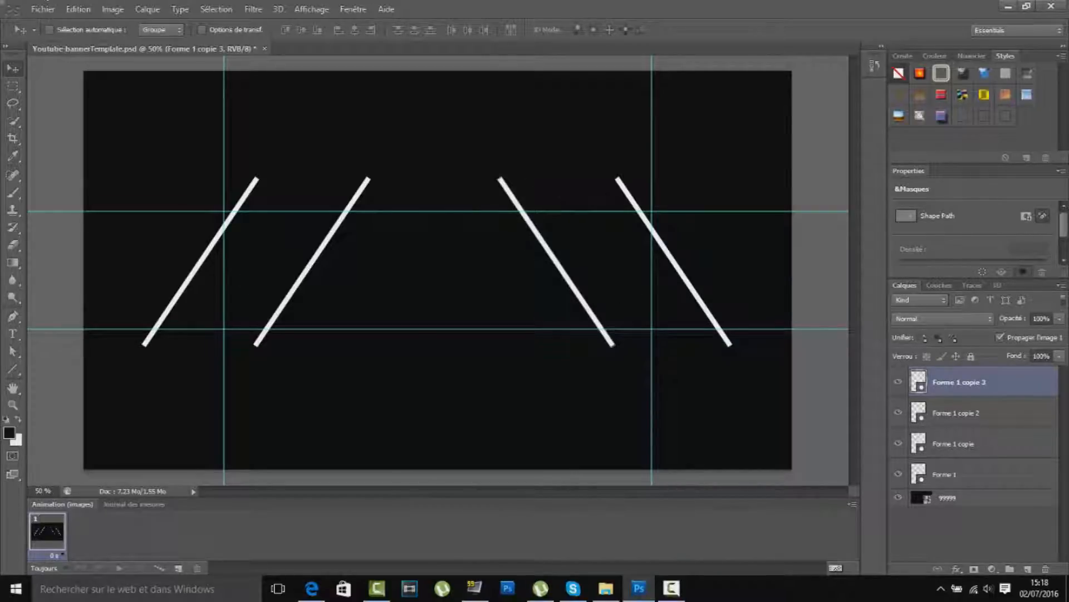
# Place the Assassin's Creed Unity image from the Pack Bannière folder into the banner
pyautogui.click(50, 8)
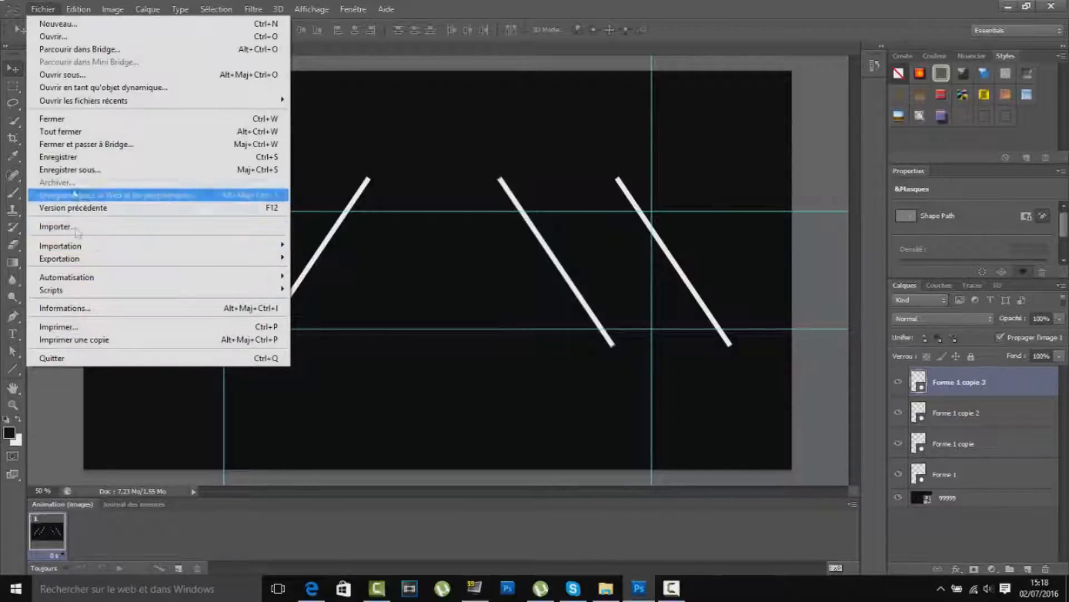
pyautogui.click(288, 306)
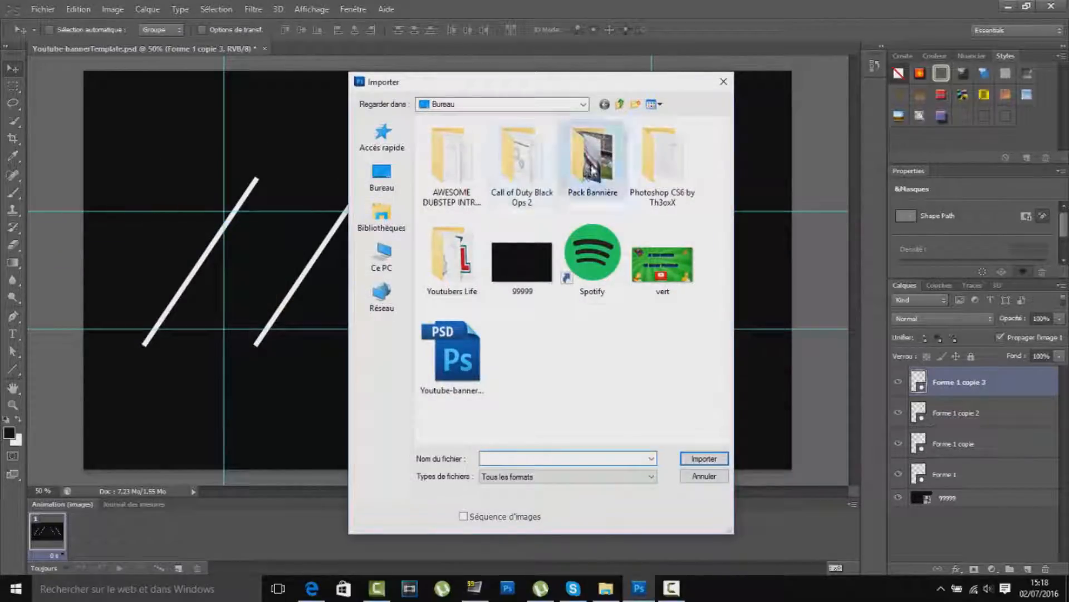
pyautogui.doubleClick(607, 167)
pyautogui.click(523, 257)
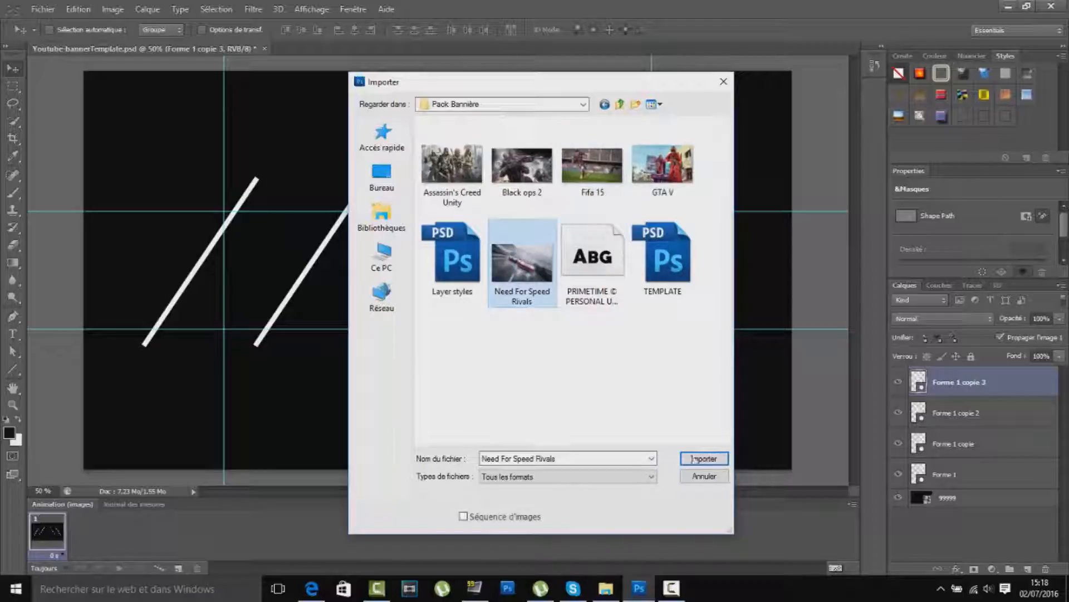
pyautogui.click(480, 167)
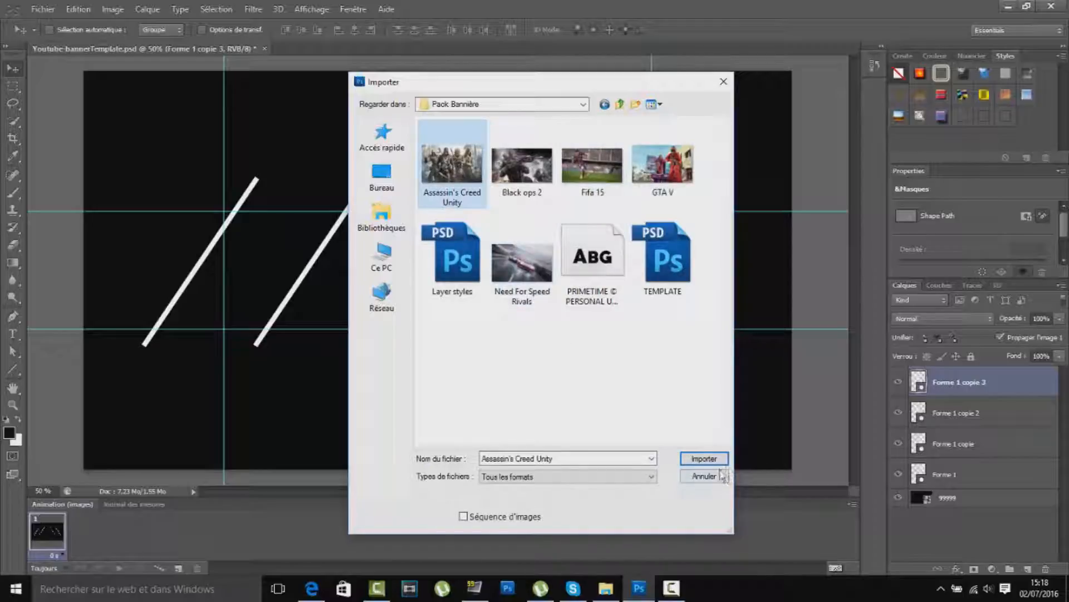
pyautogui.click(705, 458)
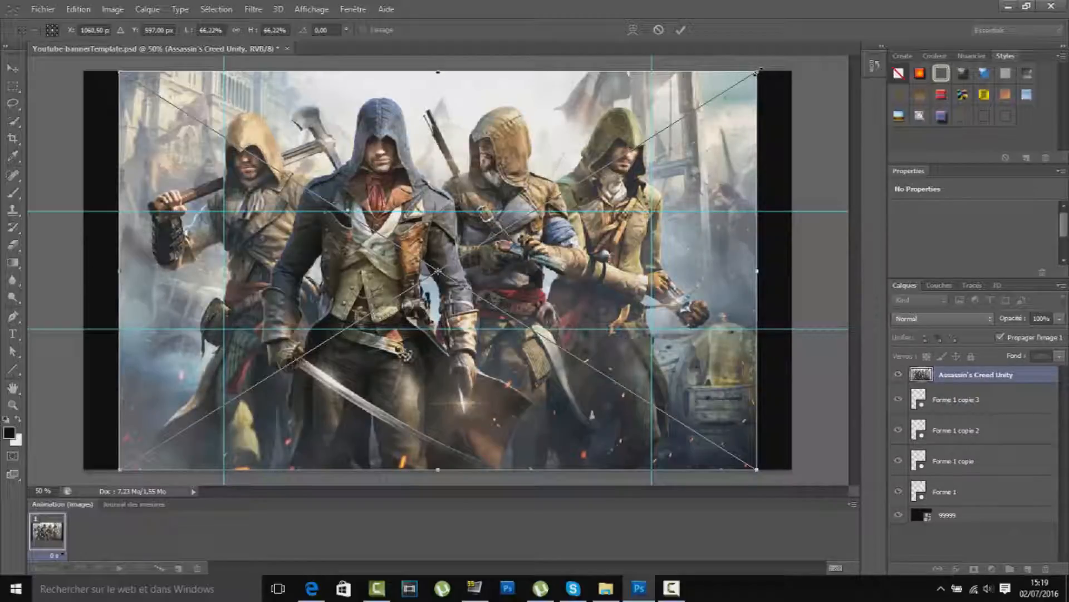
# Shrink the Assassin's Creed Unity image, position it at the left edge between the horizontal guides, and move its layer just above 99999
pyautogui.moveTo(756, 72); pyautogui.dragTo(394, 332)
pyautogui.moveTo(349, 372); pyautogui.dragTo(303, 245)
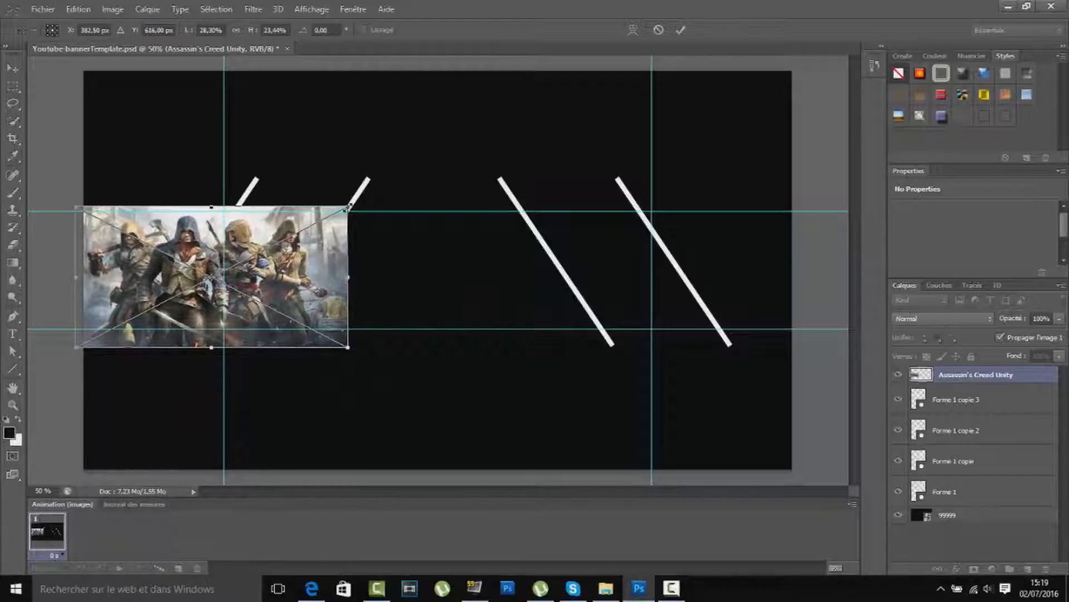
pyautogui.moveTo(348, 206); pyautogui.dragTo(294, 211)
pyautogui.moveTo(261, 265); pyautogui.dragTo(236, 261)
pyautogui.press('Return')
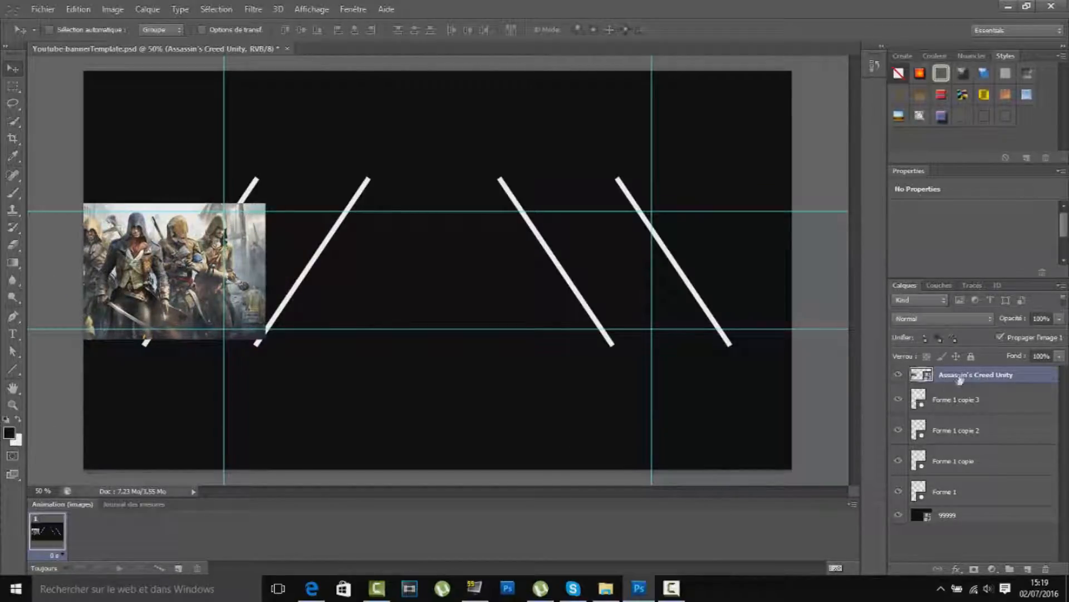
pyautogui.moveTo(950, 492); pyautogui.dragTo(974, 497)
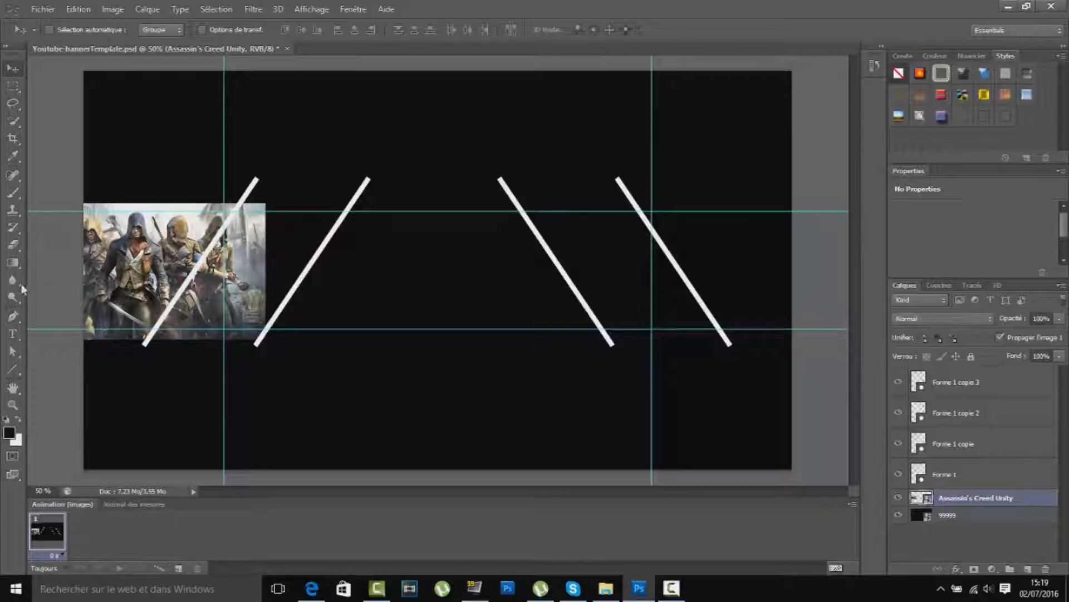
# Rasterize the Assassin's Creed Unity layer and erase the part right of the first diagonal line with a hard 76 px eraser
pyautogui.click(13, 244)
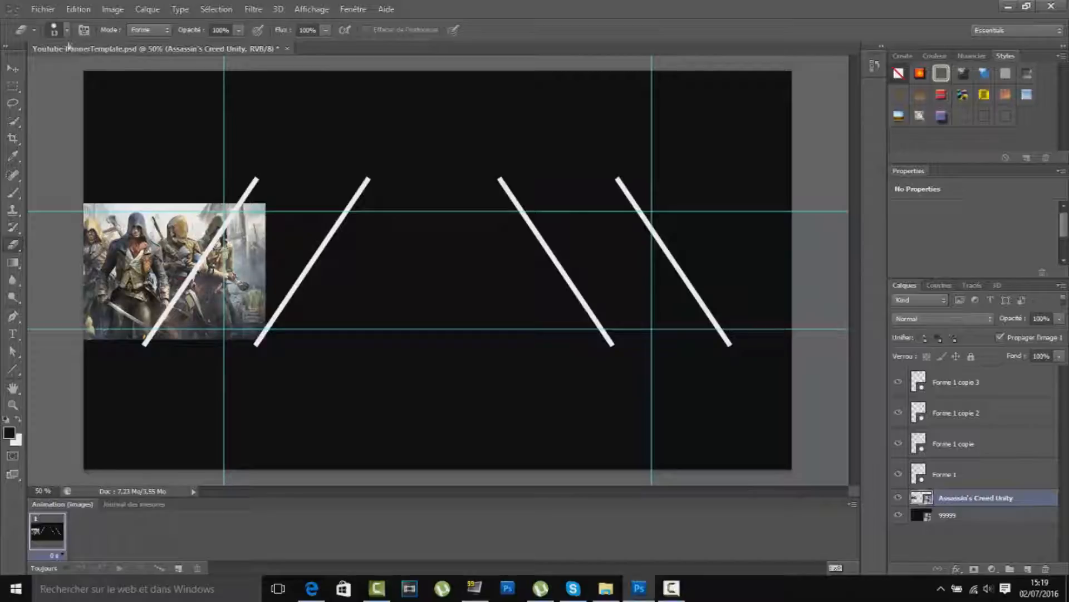
pyautogui.click(347, 308)
pyautogui.click(482, 232)
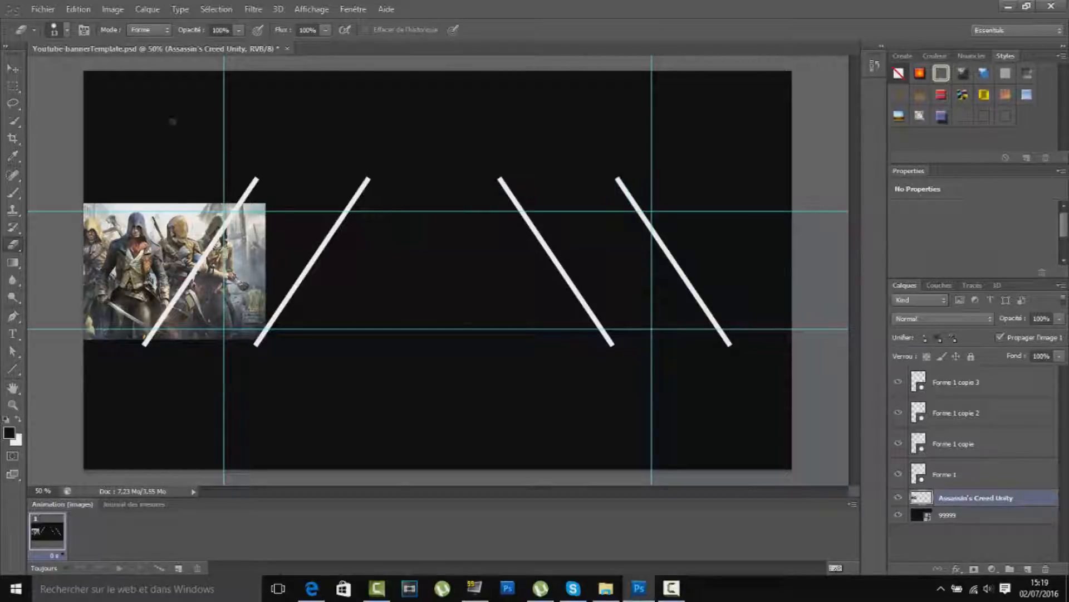
pyautogui.click(67, 31)
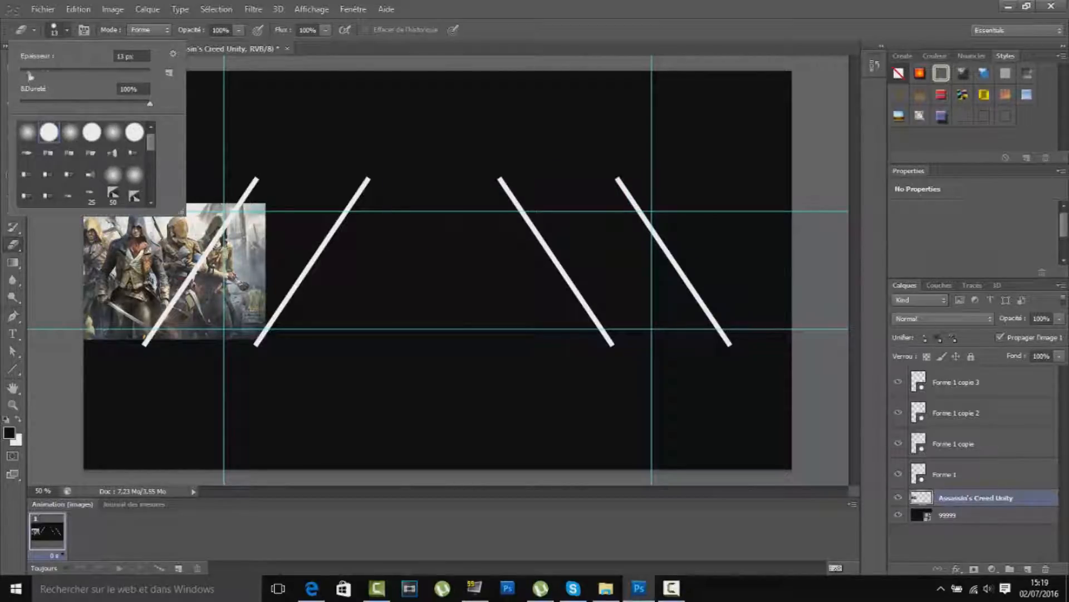
pyautogui.click(256, 255)
pyautogui.moveTo(258, 252); pyautogui.dragTo(259, 231)
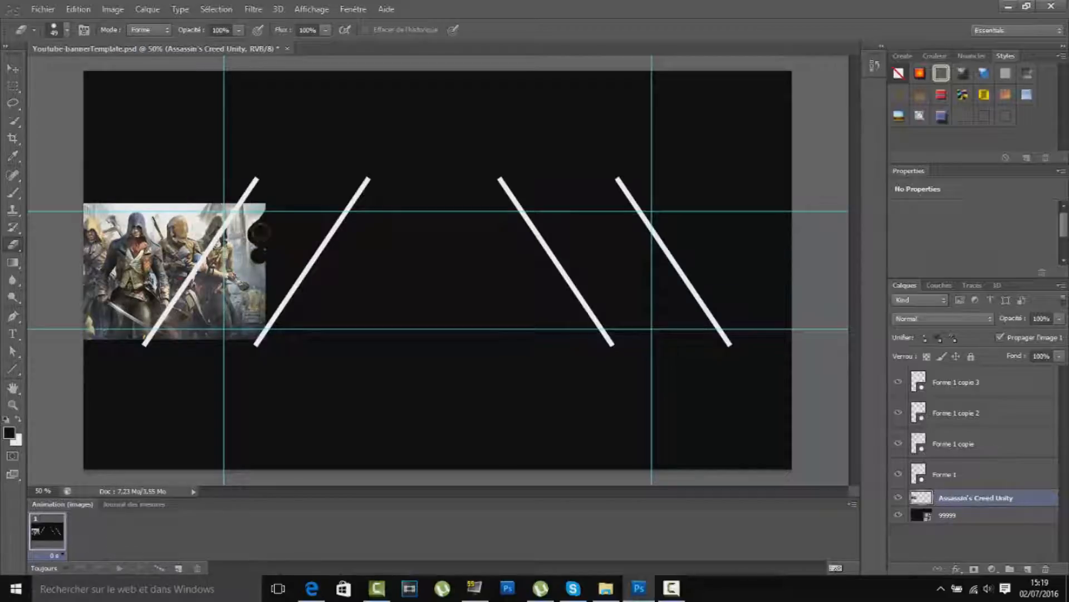
pyautogui.click(67, 30)
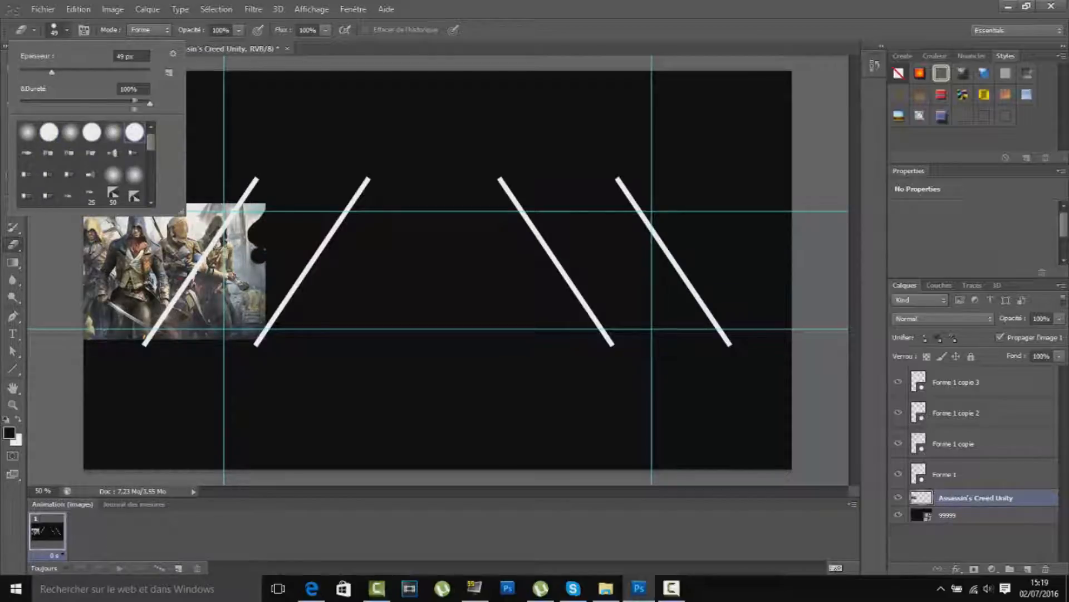
pyautogui.click(249, 228)
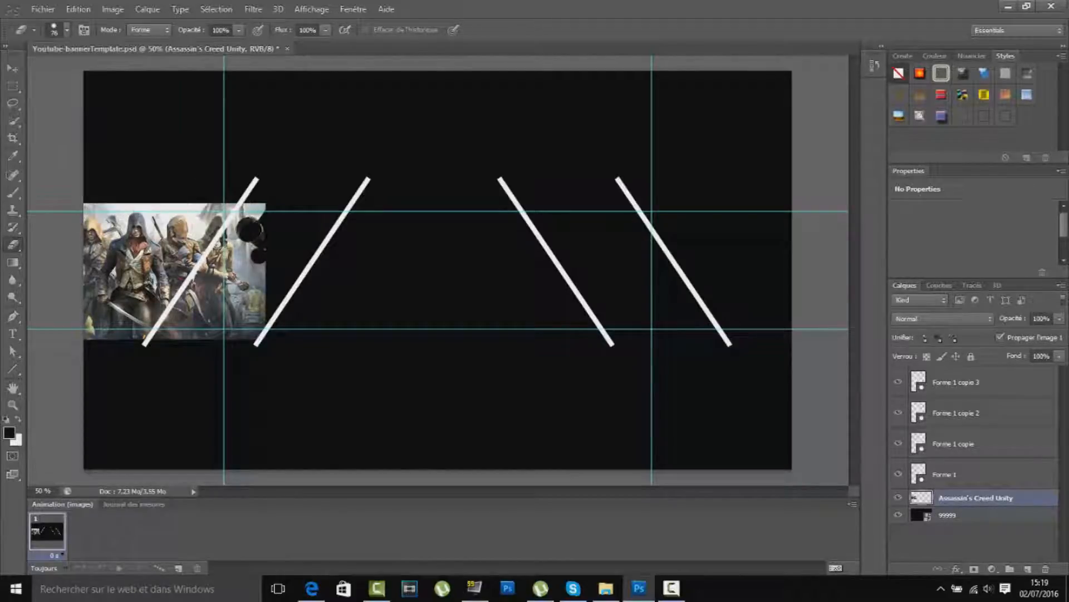
pyautogui.moveTo(265, 246); pyautogui.dragTo(249, 255)
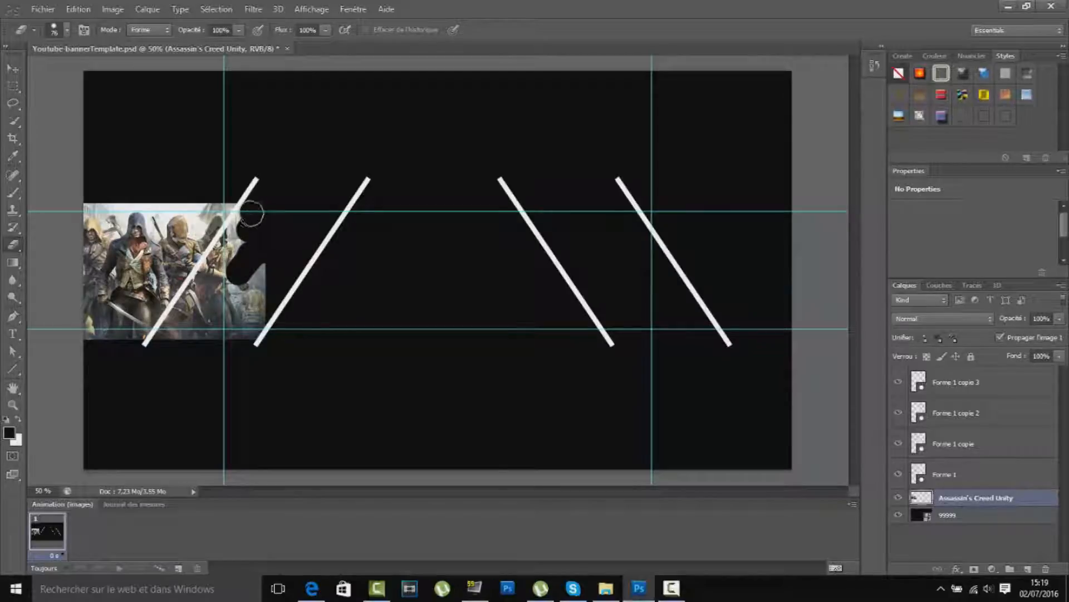
pyautogui.moveTo(233, 238)
pyautogui.mouseDown()
pyautogui.moveTo(172, 327)
pyautogui.moveTo(219, 334)
pyautogui.moveTo(286, 263)
pyautogui.moveTo(218, 301)
pyautogui.moveTo(252, 300)
pyautogui.mouseUp()
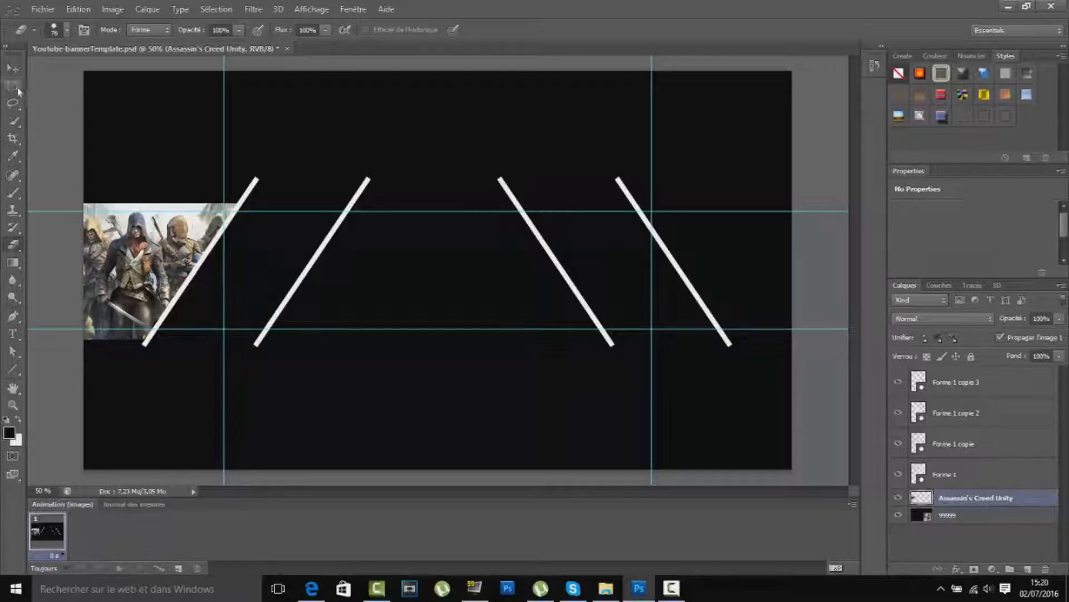
# Select and delete the strips of the Assassin's Creed Unity image above the upper and below the lower horizontal guide
pyautogui.click(13, 86)
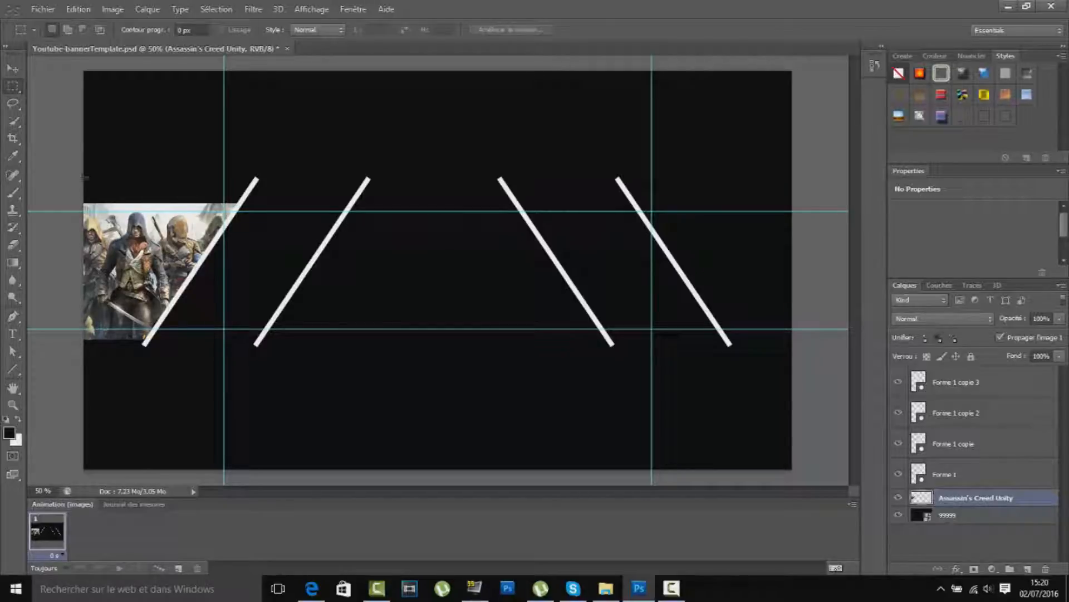
pyautogui.moveTo(83, 180); pyautogui.dragTo(245, 210)
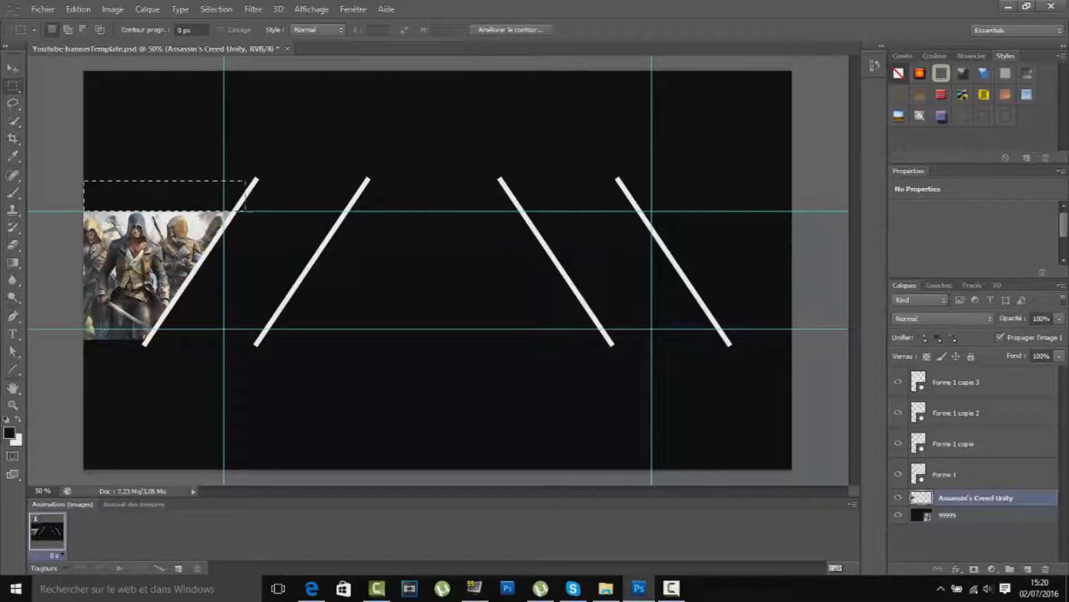
pyautogui.moveTo(200, 372); pyautogui.dragTo(82, 330)
pyautogui.press('Delete')
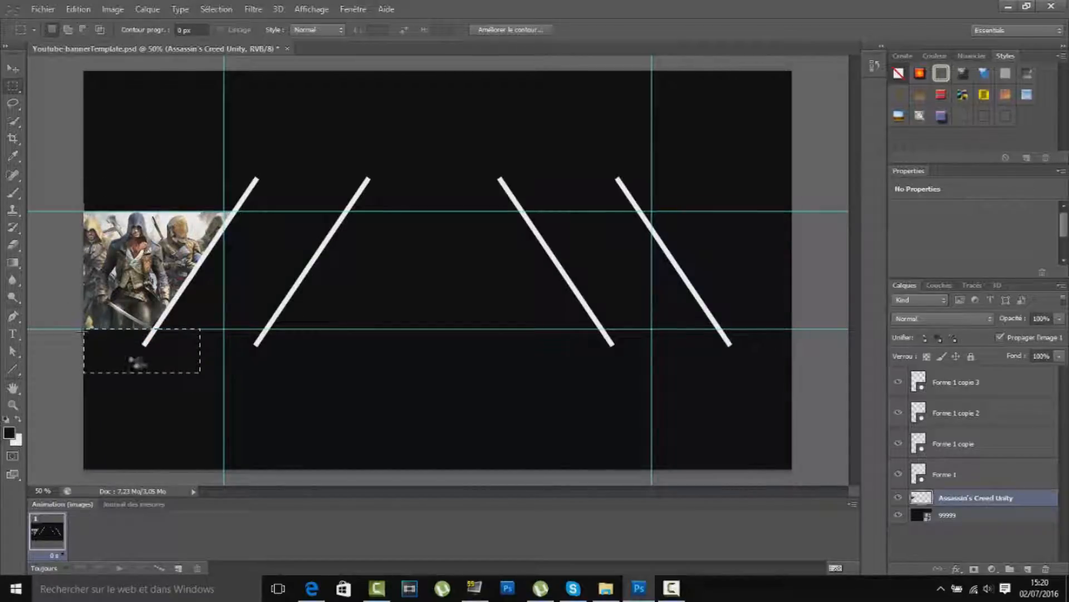
# Place the Need For Speed Rivals image from the Pack Bannière folder into the banner
pyautogui.hotkey('alt', 'f')
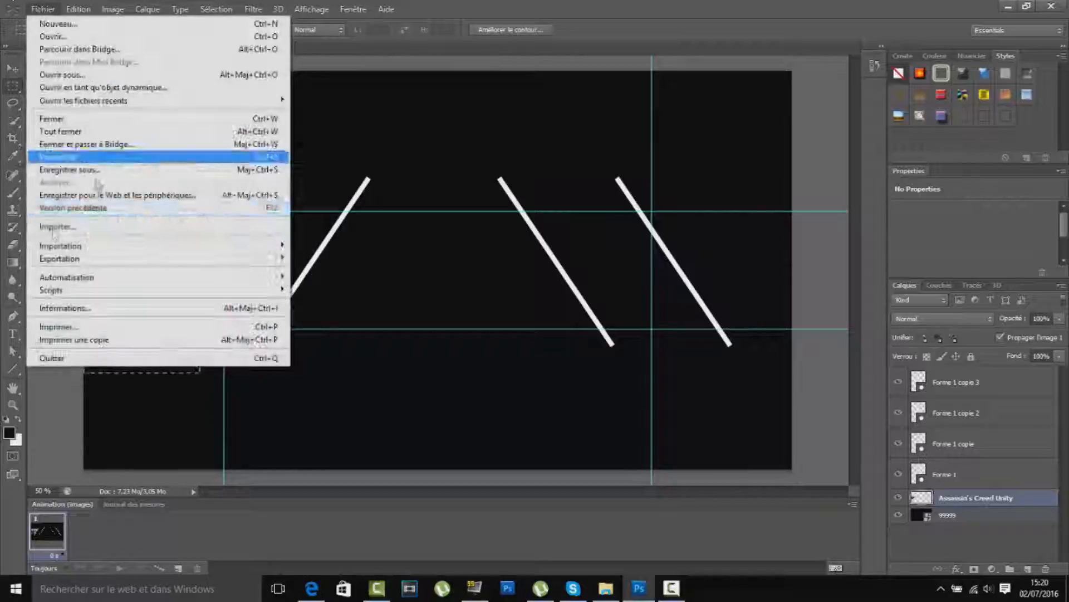
pyautogui.click(54, 227)
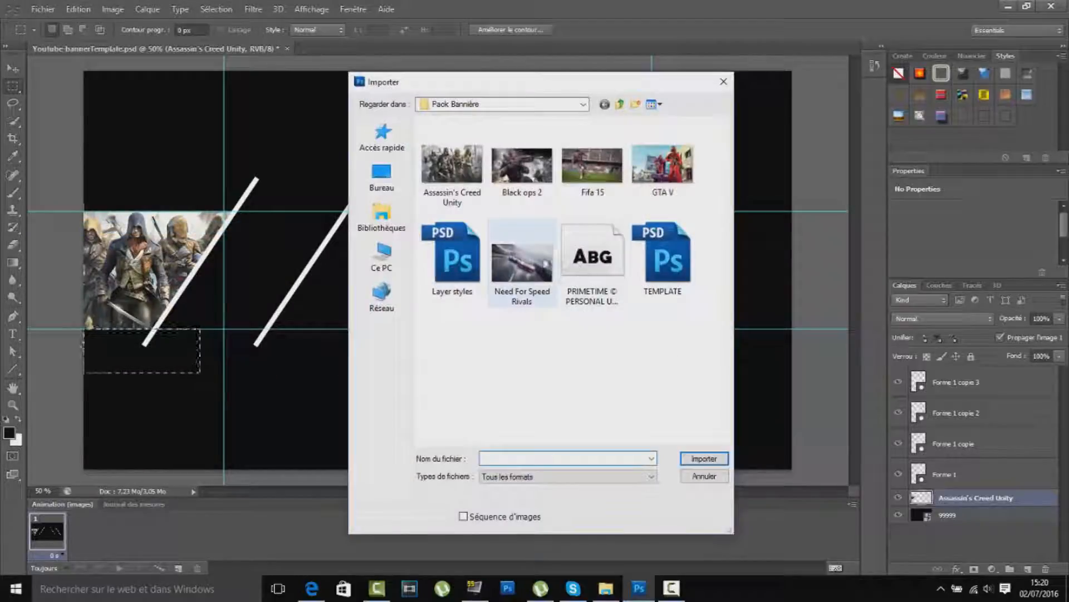
pyautogui.click(522, 262)
pyautogui.click(704, 458)
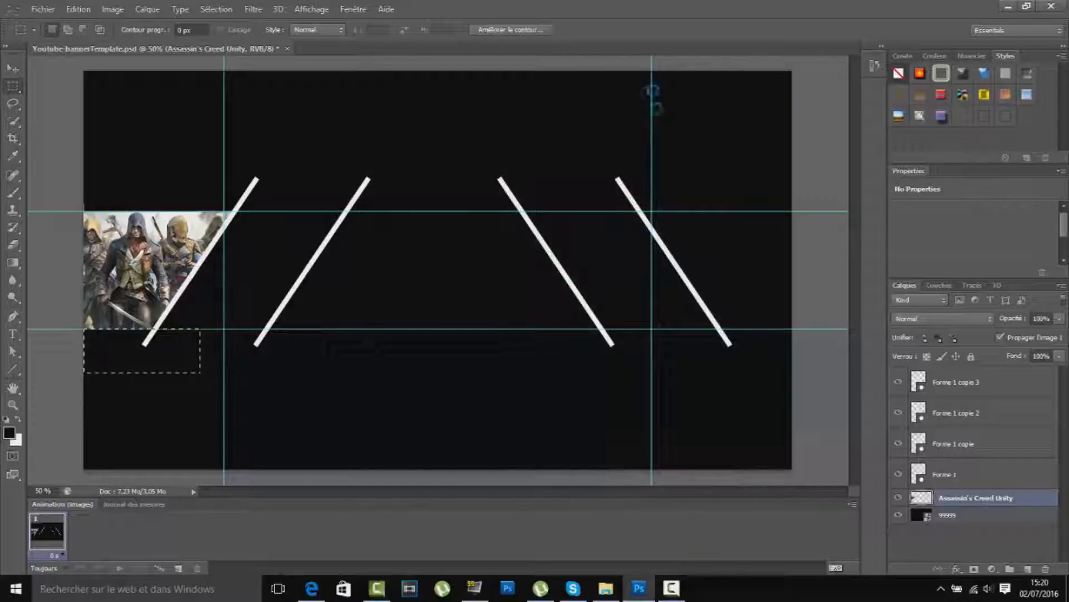
# Shrink the Need For Speed Rivals image to fit between the horizontal guides across the first two lines, and move its layer below Assassin's Creed Unity
pyautogui.moveTo(342, 256); pyautogui.dragTo(656, 186)
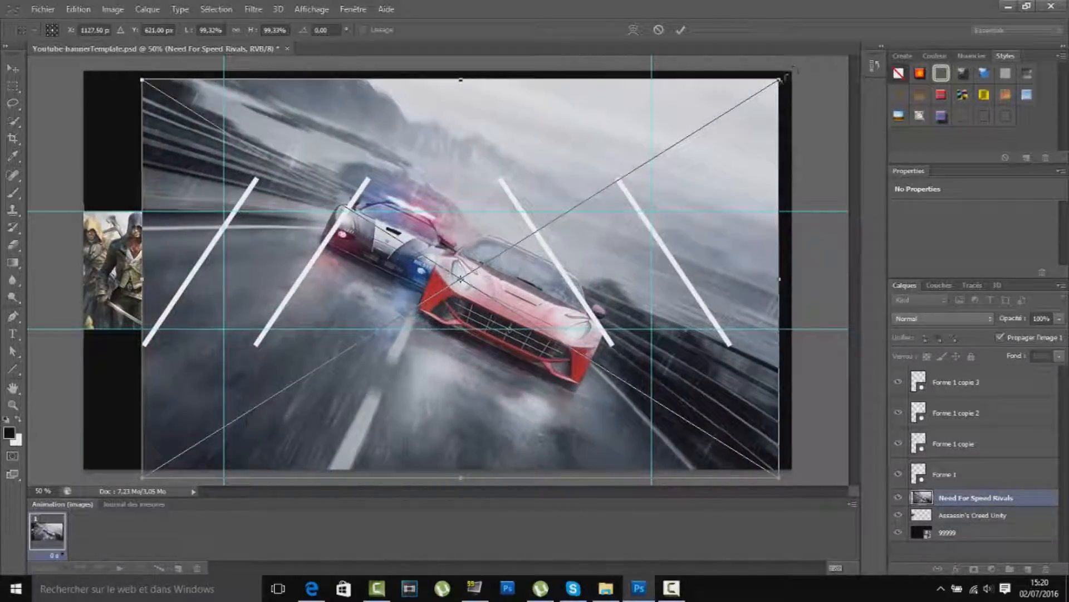
pyautogui.moveTo(750, 92); pyautogui.dragTo(320, 327)
pyautogui.moveTo(267, 392); pyautogui.dragTo(286, 243)
pyautogui.press('Return')
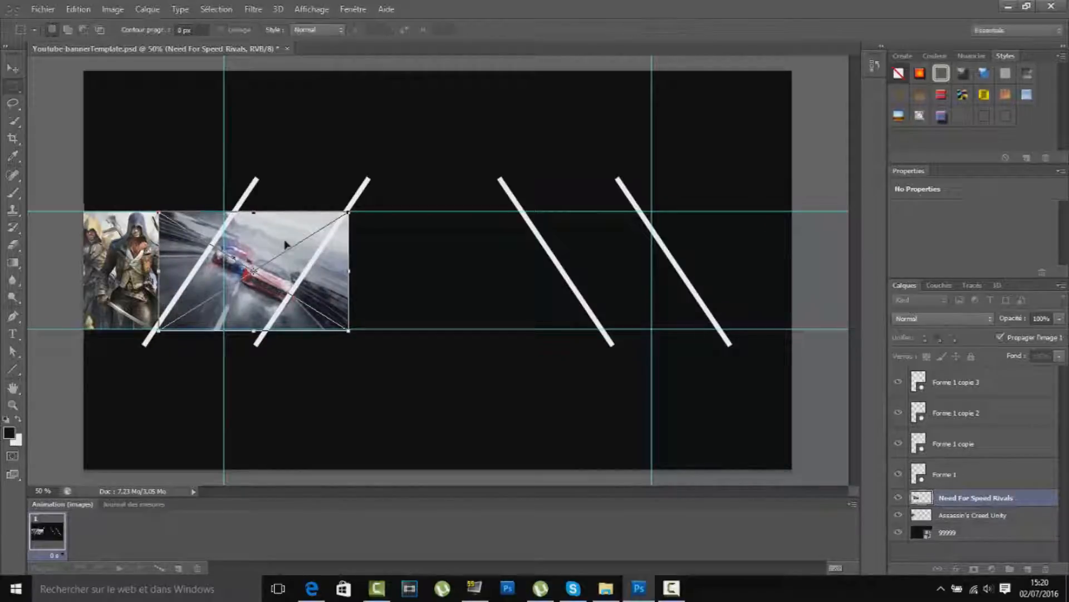
pyautogui.moveTo(947, 508); pyautogui.dragTo(949, 524)
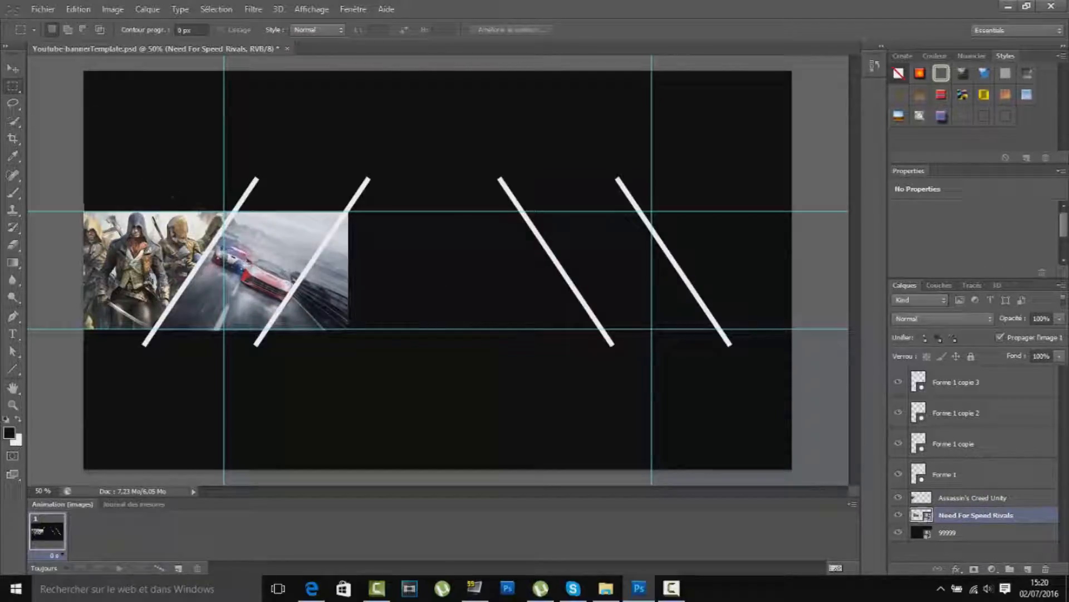
# Rasterize the Need For Speed Rivals layer and erase the part right of the second diagonal line
pyautogui.click(14, 243)
pyautogui.click(337, 324)
pyautogui.click(461, 235)
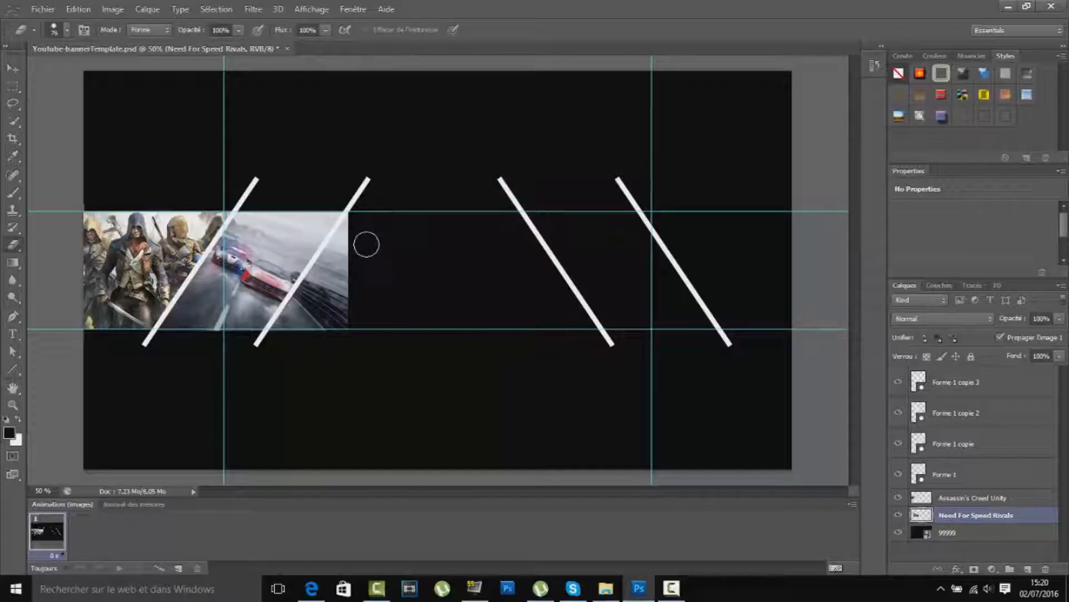
pyautogui.moveTo(352, 228)
pyautogui.mouseDown()
pyautogui.moveTo(286, 322)
pyautogui.moveTo(351, 275)
pyautogui.moveTo(310, 312)
pyautogui.moveTo(346, 298)
pyautogui.moveTo(358, 318)
pyautogui.moveTo(339, 316)
pyautogui.mouseUp()
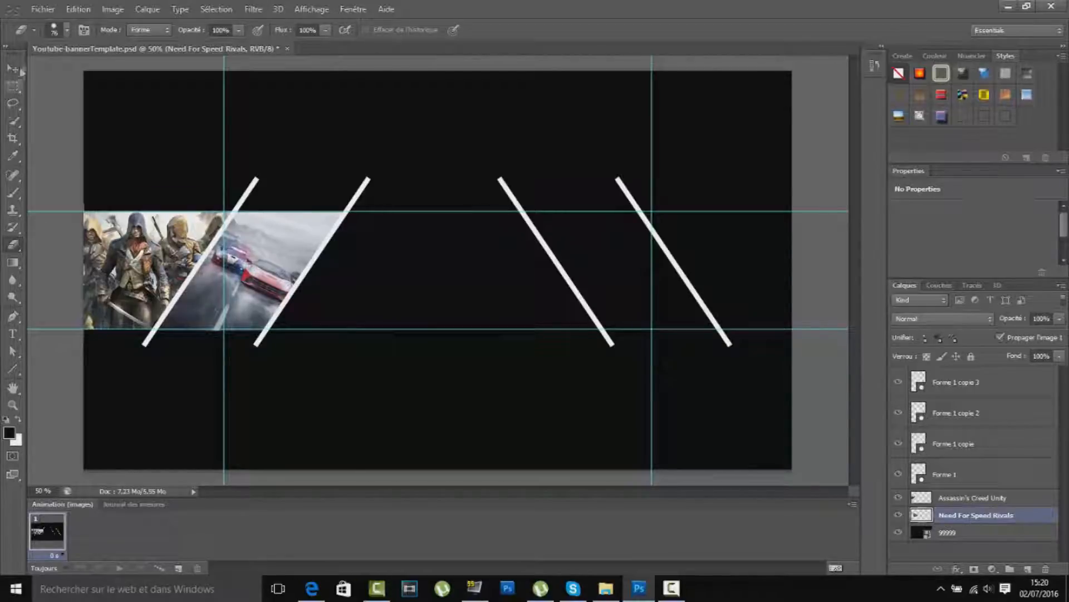
# Place the Black ops 2 image from the Pack Bannière folder into the banner
pyautogui.click(43, 9)
pyautogui.click(60, 226)
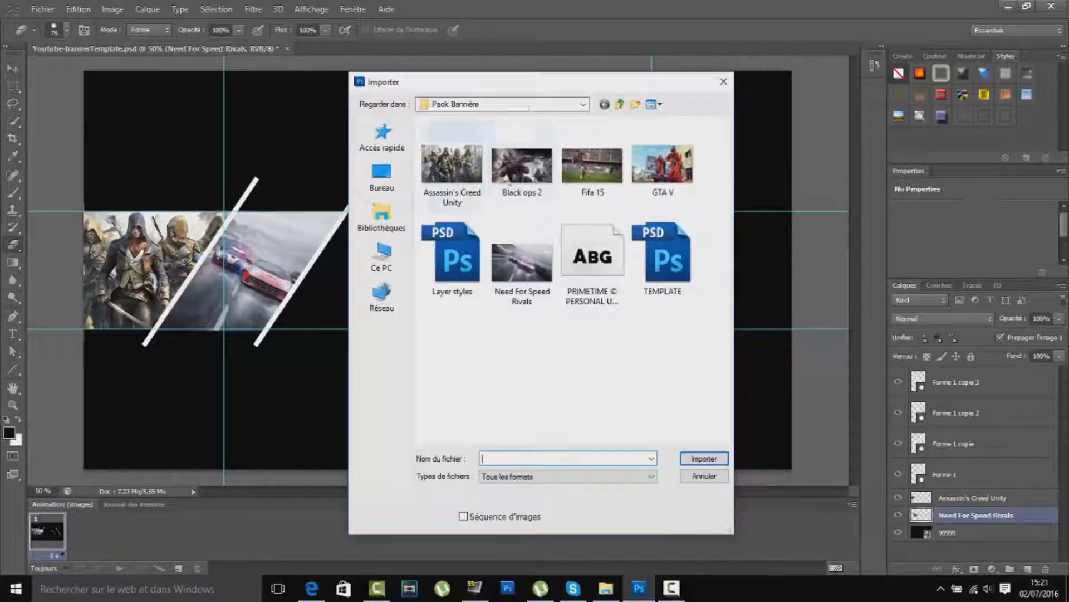
pyautogui.click(526, 174)
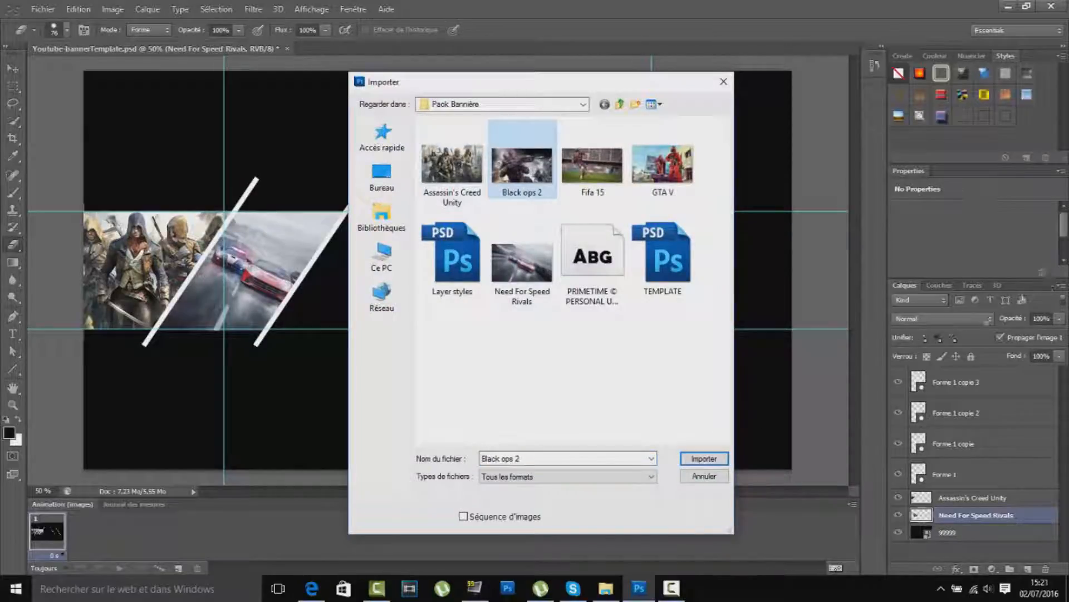
pyautogui.click(702, 459)
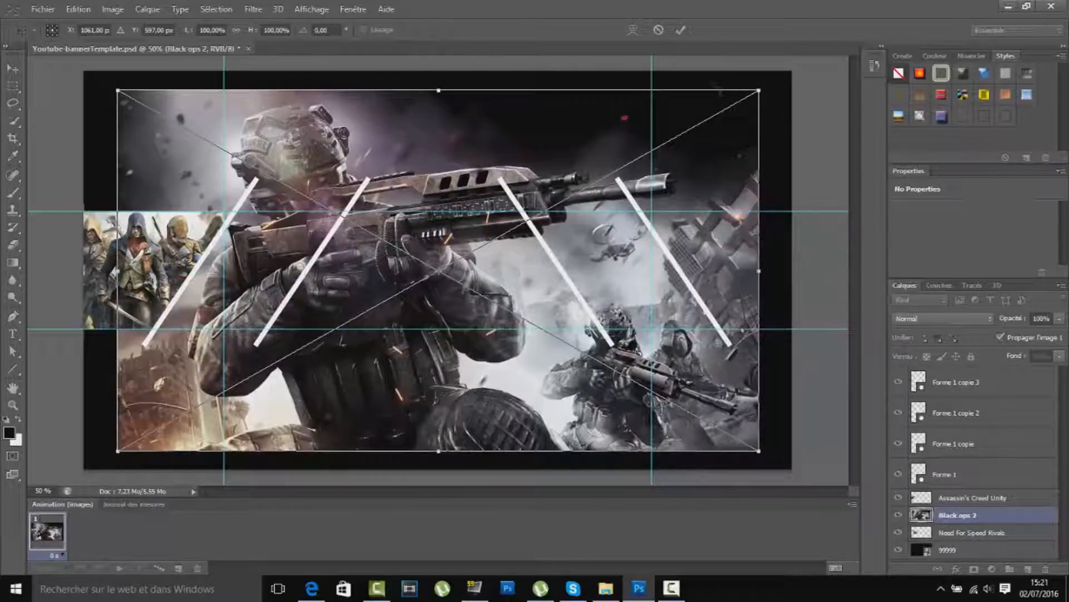
# Scale the Black ops 2 image to about 34% and position it at the banner's right end, behind the fourth diagonal line
pyautogui.moveTo(762, 88); pyautogui.dragTo(537, 262)
pyautogui.moveTo(518, 321); pyautogui.dragTo(674, 272)
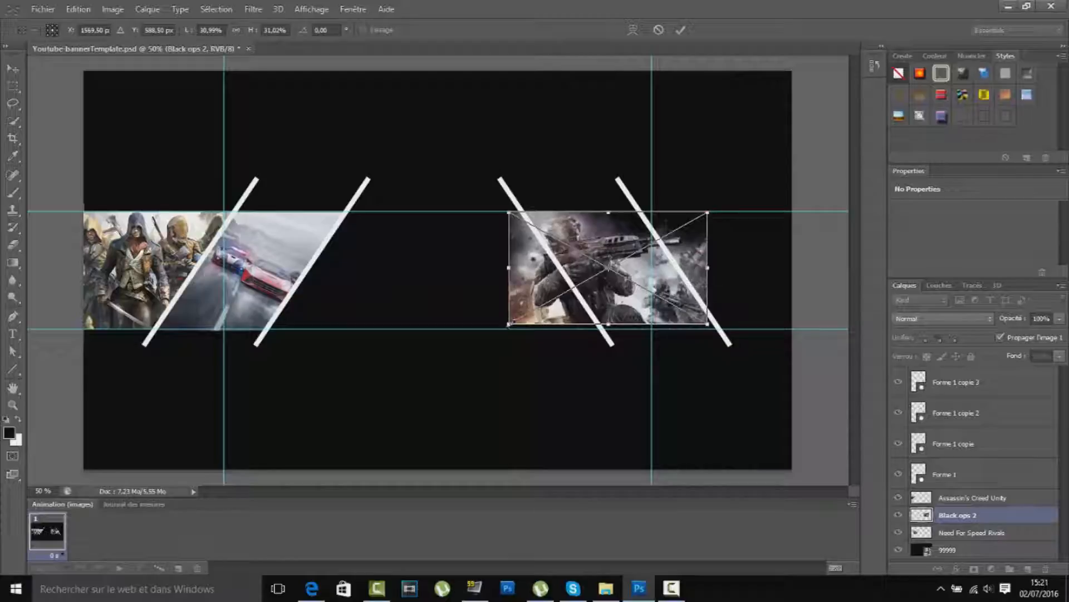
pyautogui.moveTo(508, 324); pyautogui.dragTo(488, 336)
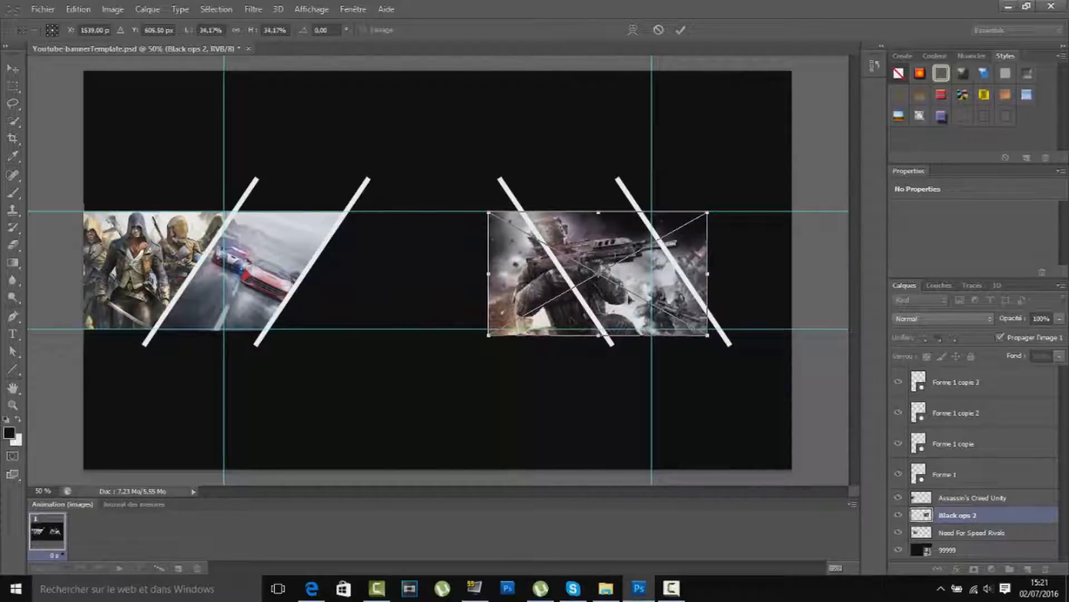
pyautogui.moveTo(626, 301); pyautogui.dragTo(763, 299)
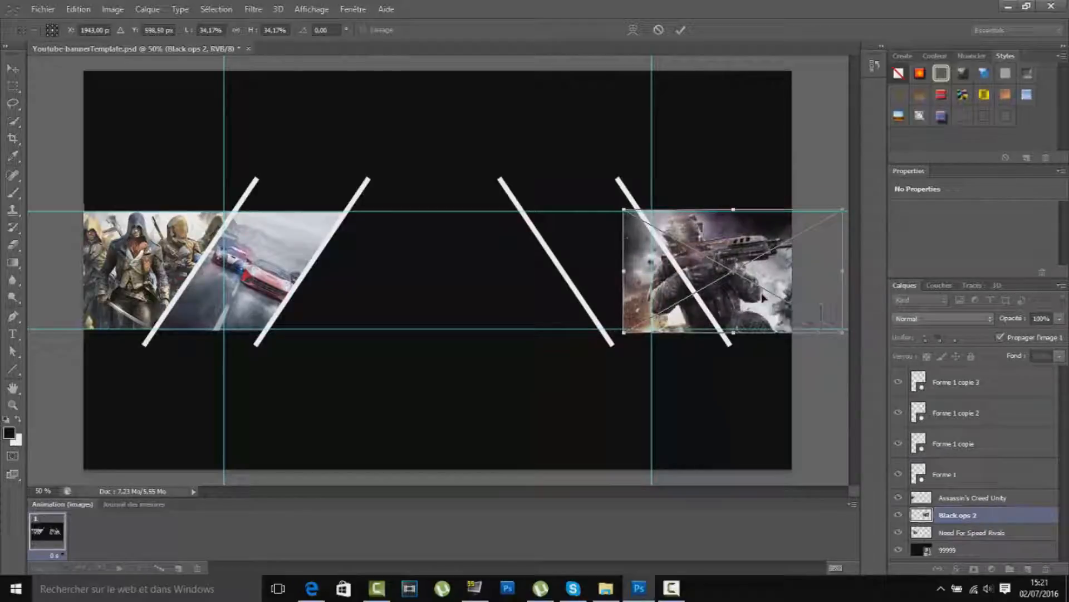
pyautogui.press('Return')
# Rasterize the Black ops 2 layer and erase the part left of the fourth diagonal line
pyautogui.press('e')
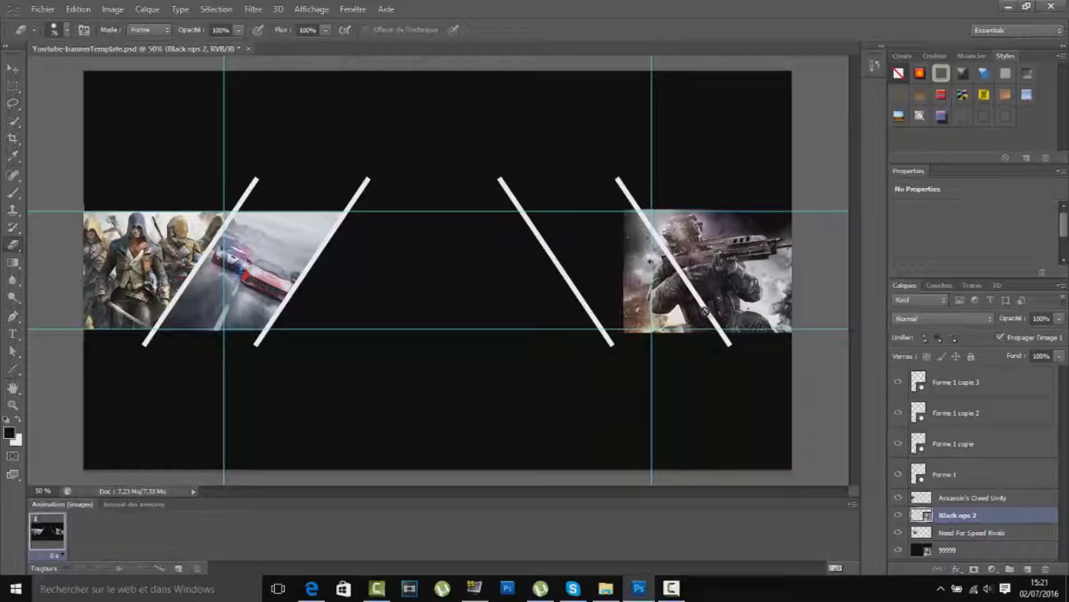
pyautogui.click(634, 307)
pyautogui.click(490, 234)
pyautogui.moveTo(619, 297)
pyautogui.mouseDown()
pyautogui.moveTo(639, 314)
pyautogui.moveTo(622, 226)
pyautogui.mouseUp()
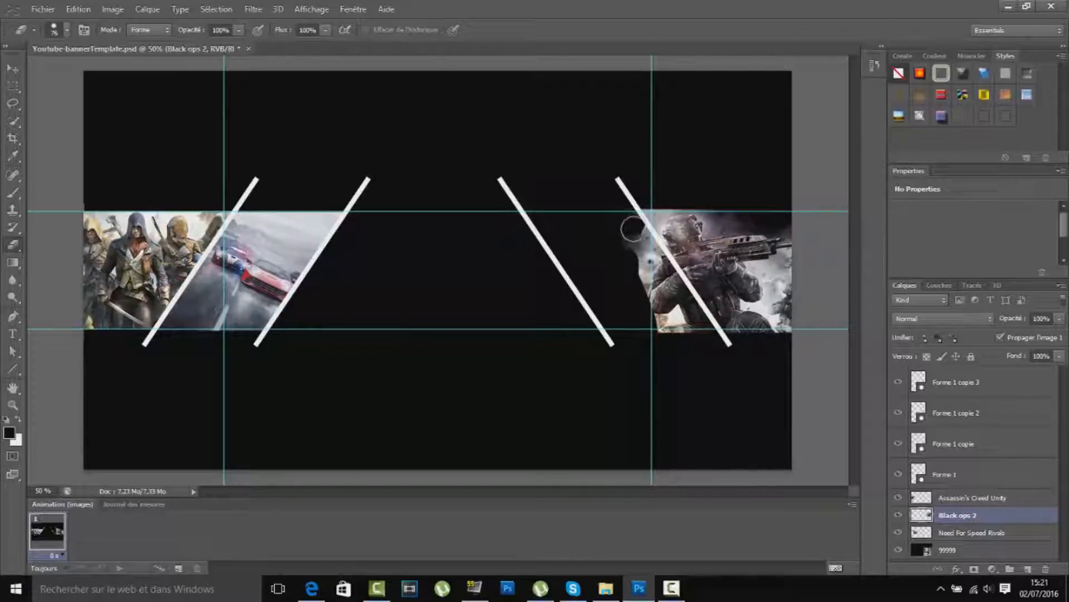
pyautogui.moveTo(646, 247)
pyautogui.mouseDown()
pyautogui.moveTo(705, 332)
pyautogui.moveTo(676, 329)
pyautogui.moveTo(631, 245)
pyautogui.moveTo(679, 315)
pyautogui.moveTo(627, 248)
pyautogui.mouseUp()
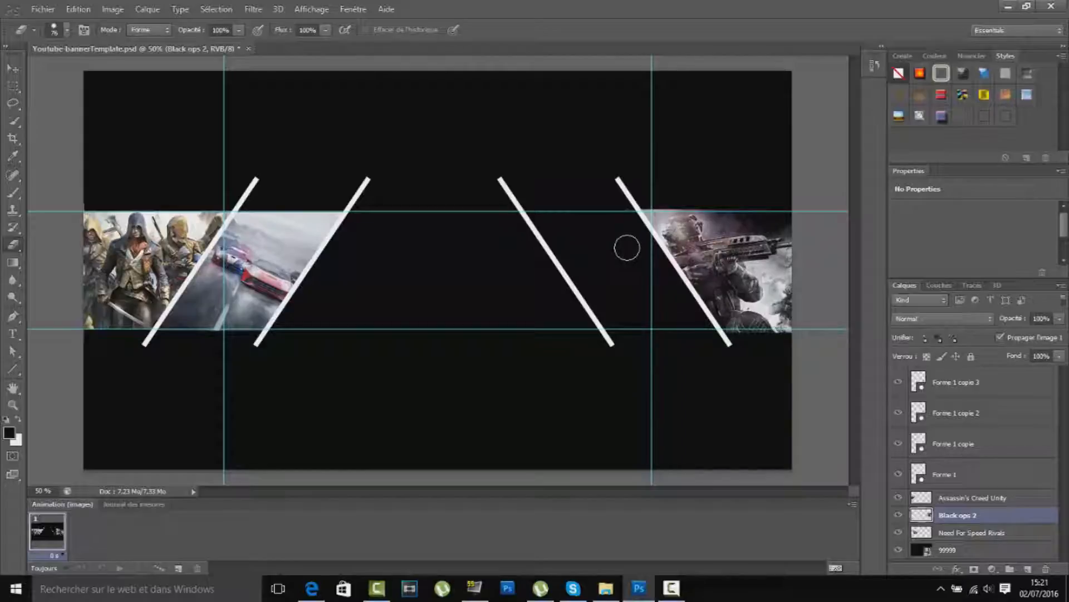
# Select and delete the strips of the Black ops 2 image that extend above and below the horizontal guides
pyautogui.click(13, 91)
pyautogui.moveTo(530, 111); pyautogui.dragTo(800, 212)
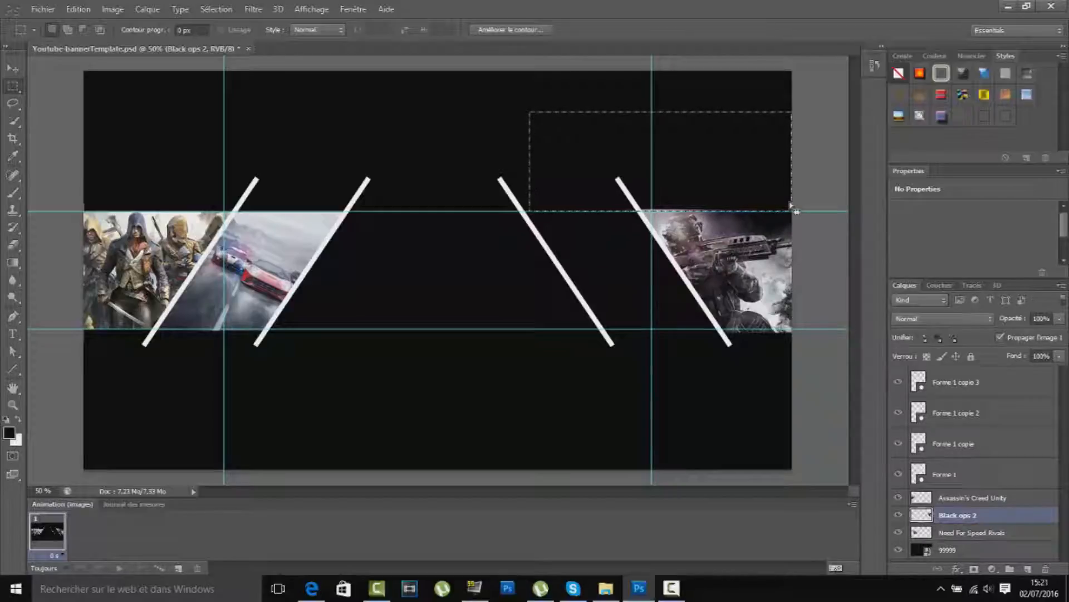
pyautogui.moveTo(667, 377); pyautogui.dragTo(794, 331)
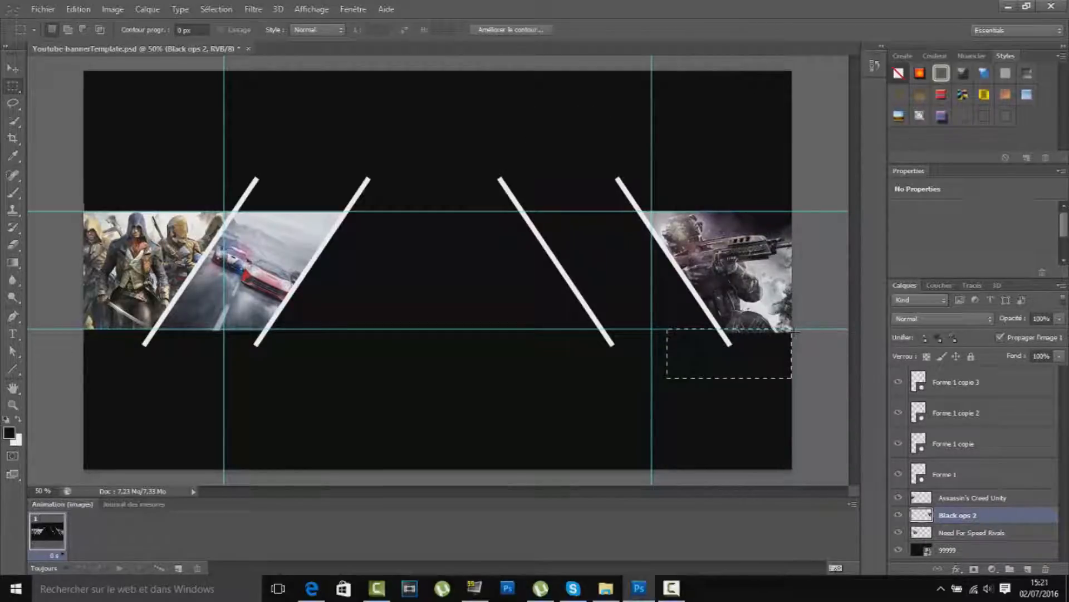
# Trim the Need For Speed Rivals image along the lower horizontal guide and clear the selection
pyautogui.click(979, 534)
pyautogui.moveTo(310, 377); pyautogui.dragTo(156, 330)
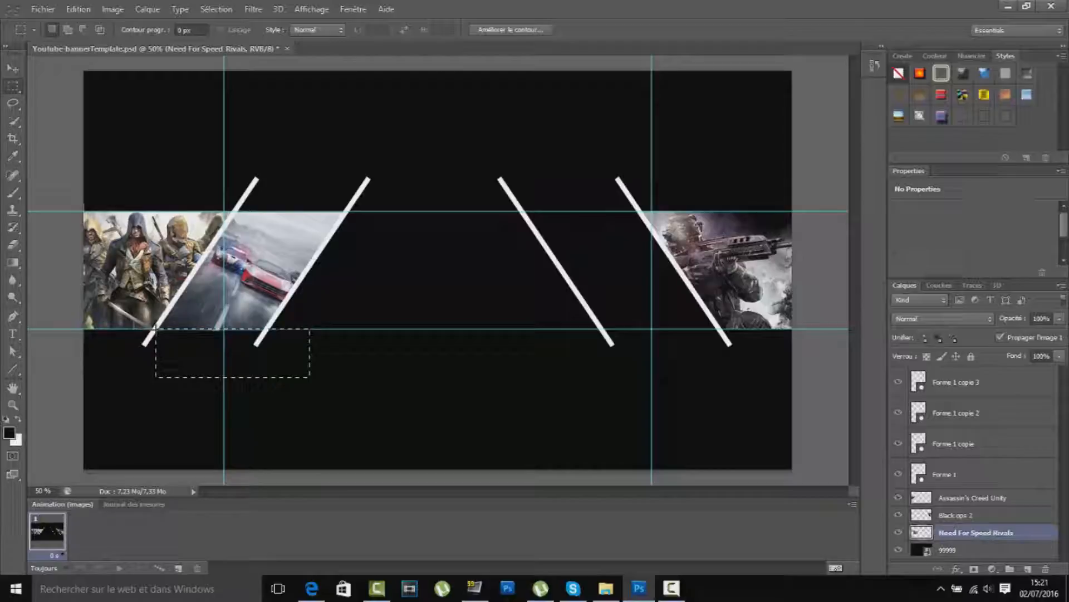
pyautogui.moveTo(189, 162)
pyautogui.mouseDown()
pyautogui.moveTo(312, 197)
pyautogui.moveTo(194, 163)
pyautogui.mouseUp()
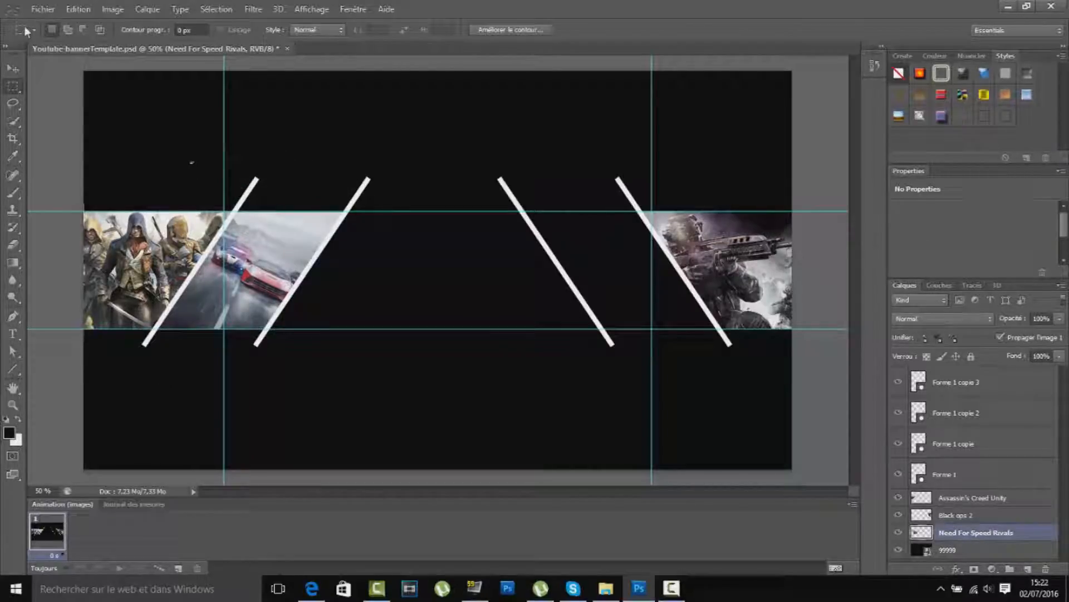
# Import the Fifa 15 image from the Pack Bannière folder into the banner
pyautogui.click(12, 174)
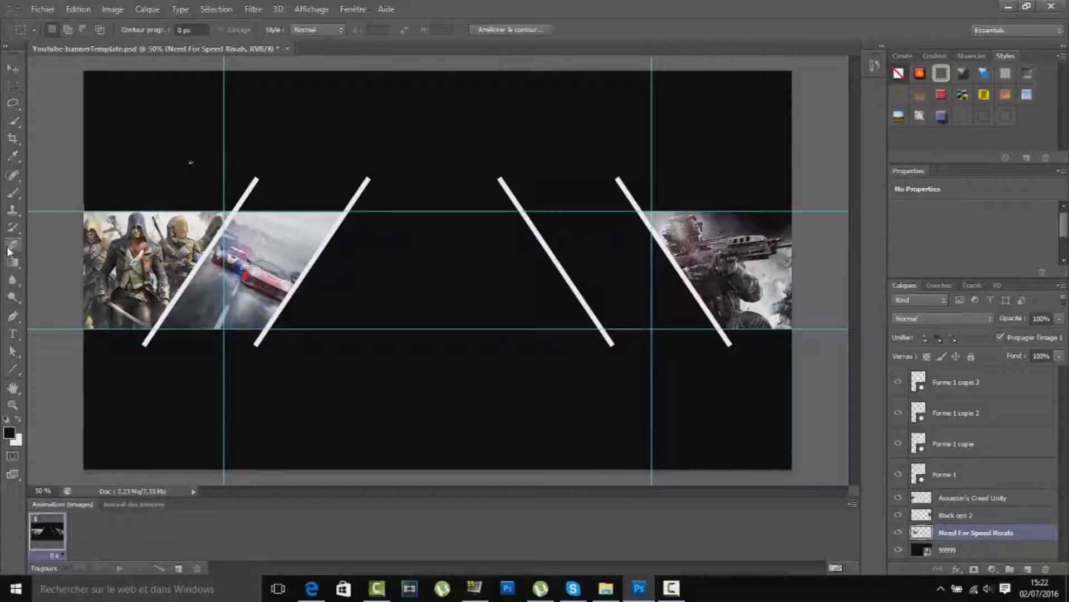
pyautogui.click(9, 248)
pyautogui.click(42, 9)
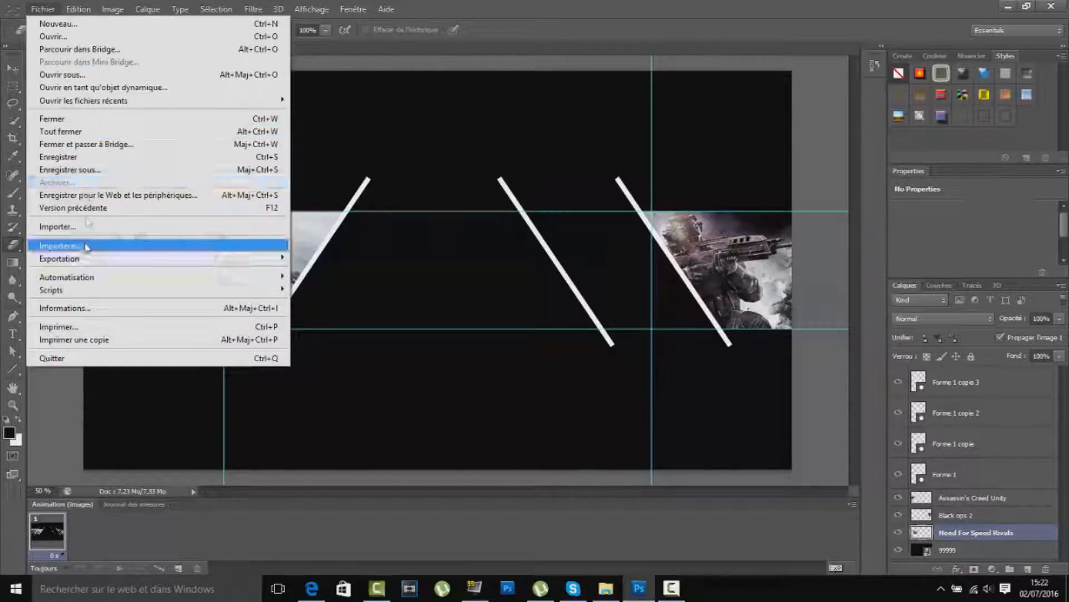
pyautogui.click(79, 223)
pyautogui.click(583, 167)
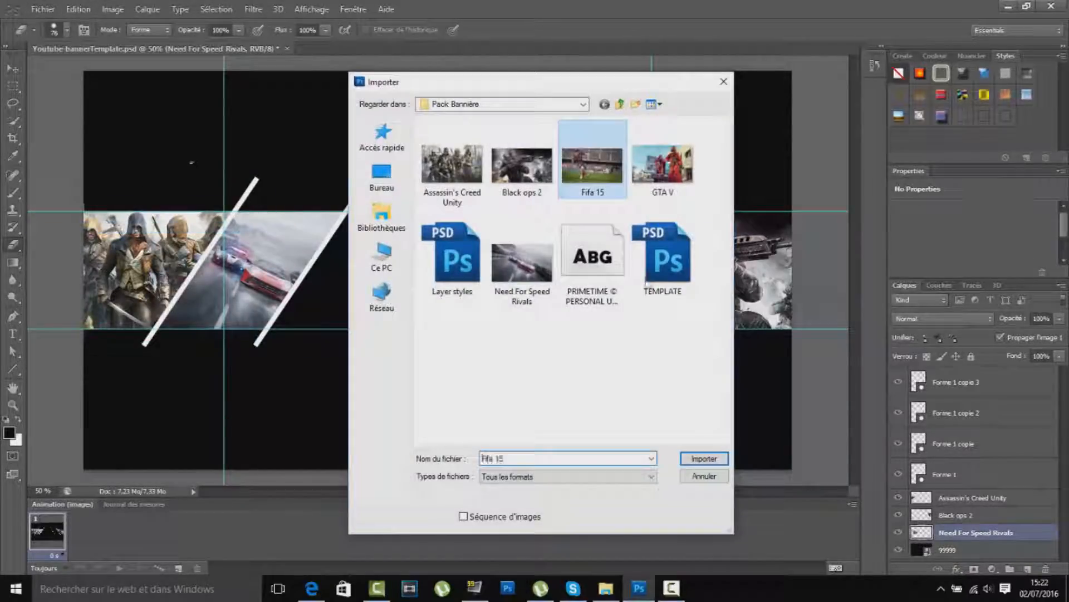
pyautogui.click(704, 458)
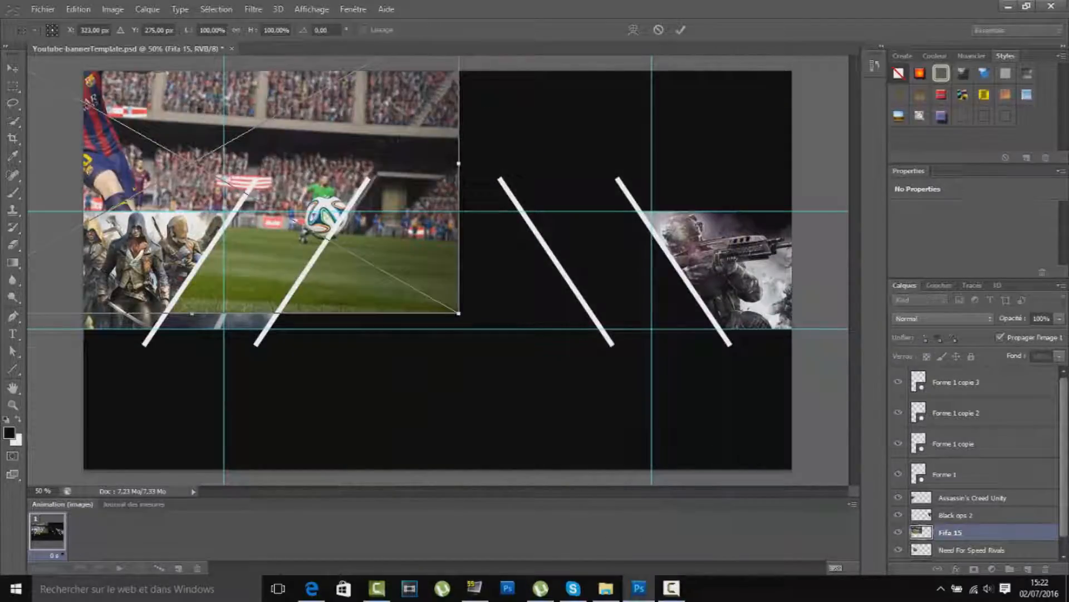
# Scale the Fifa 15 image to about 44% and position it so it fills the space between the third and fourth diagonal lines
pyautogui.moveTo(321, 247); pyautogui.dragTo(446, 299)
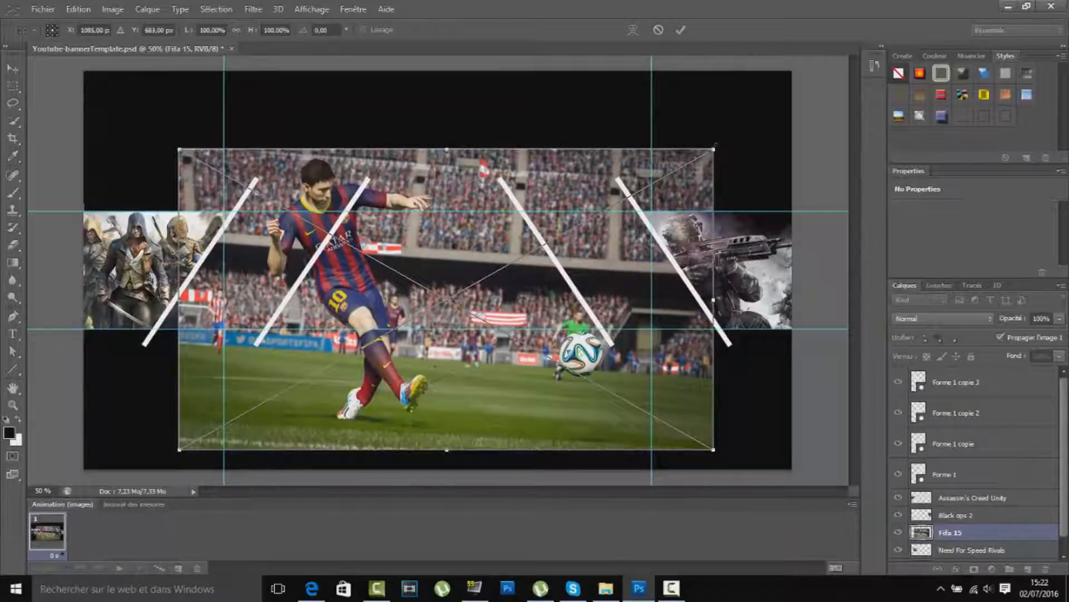
pyautogui.moveTo(715, 147); pyautogui.dragTo(417, 314)
pyautogui.moveTo(377, 375); pyautogui.dragTo(713, 274)
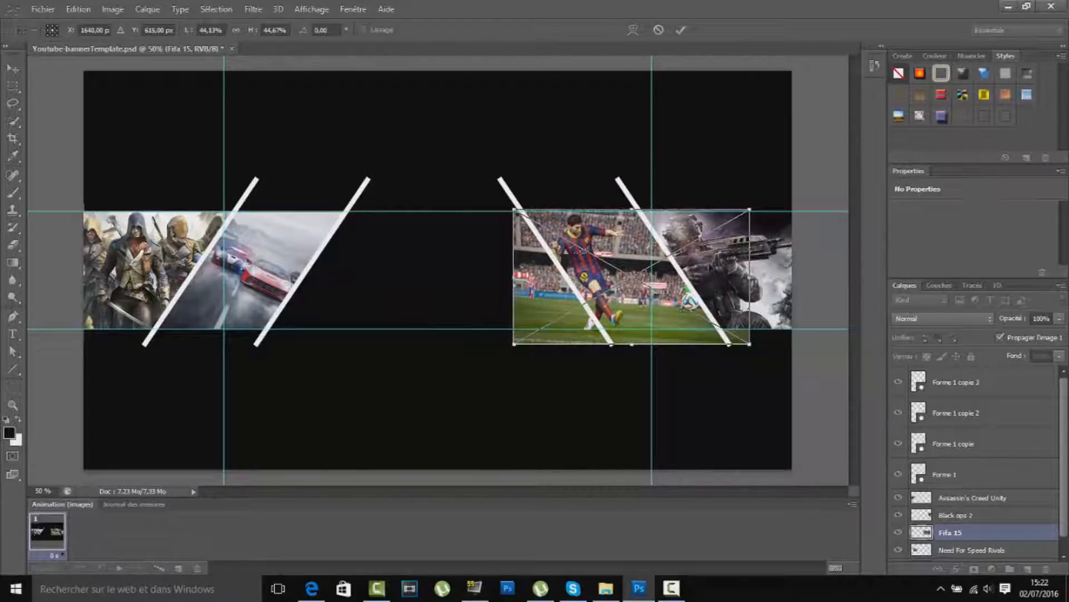
pyautogui.press('Return')
# Rasterize the Fifa 15 layer and erase the part left of the third diagonal line
pyautogui.press('e')
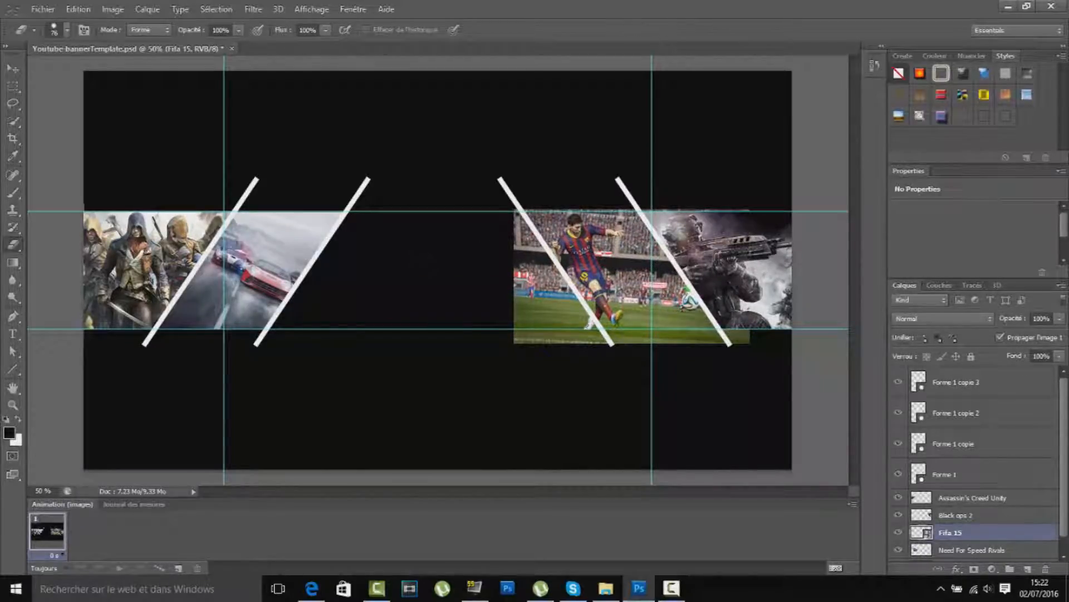
pyautogui.click(556, 344)
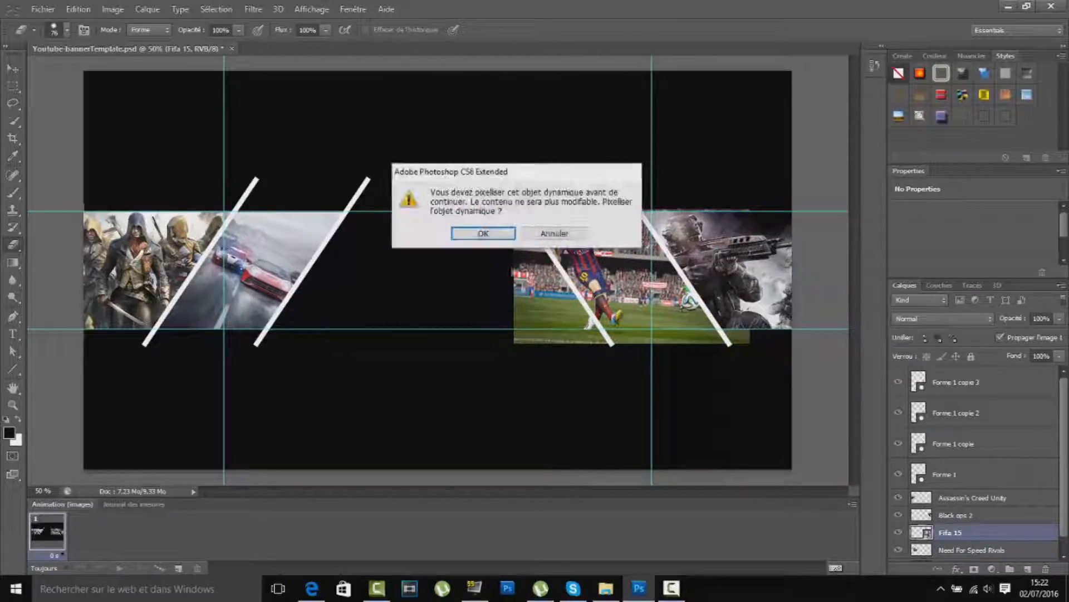
pyautogui.click(501, 237)
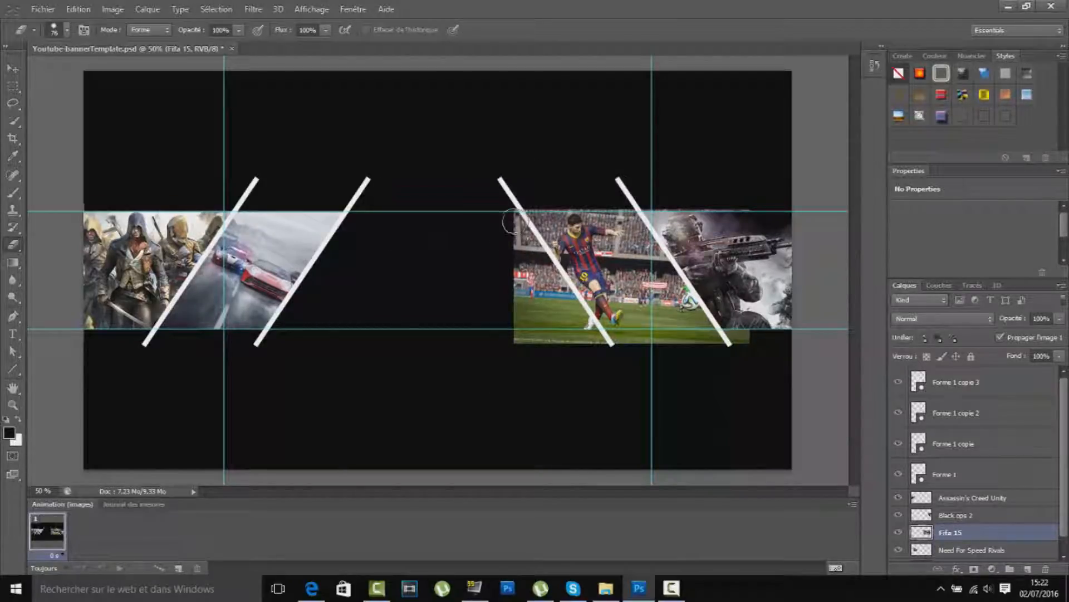
pyautogui.moveTo(513, 222)
pyautogui.mouseDown()
pyautogui.moveTo(592, 343)
pyautogui.moveTo(495, 333)
pyautogui.moveTo(519, 255)
pyautogui.moveTo(567, 334)
pyautogui.moveTo(525, 339)
pyautogui.moveTo(526, 298)
pyautogui.moveTo(549, 314)
pyautogui.mouseUp()
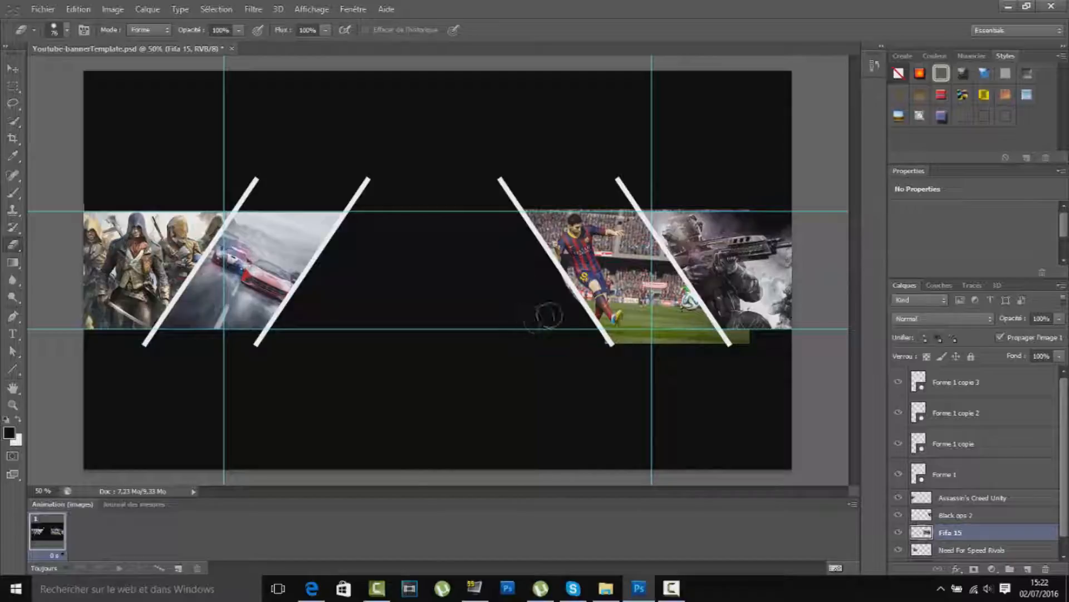
# Select and delete the strips of the Fifa 15 image that extend below and above the horizontal guides
pyautogui.click(19, 84)
pyautogui.moveTo(383, 434); pyautogui.dragTo(764, 329)
pyautogui.press('Delete')
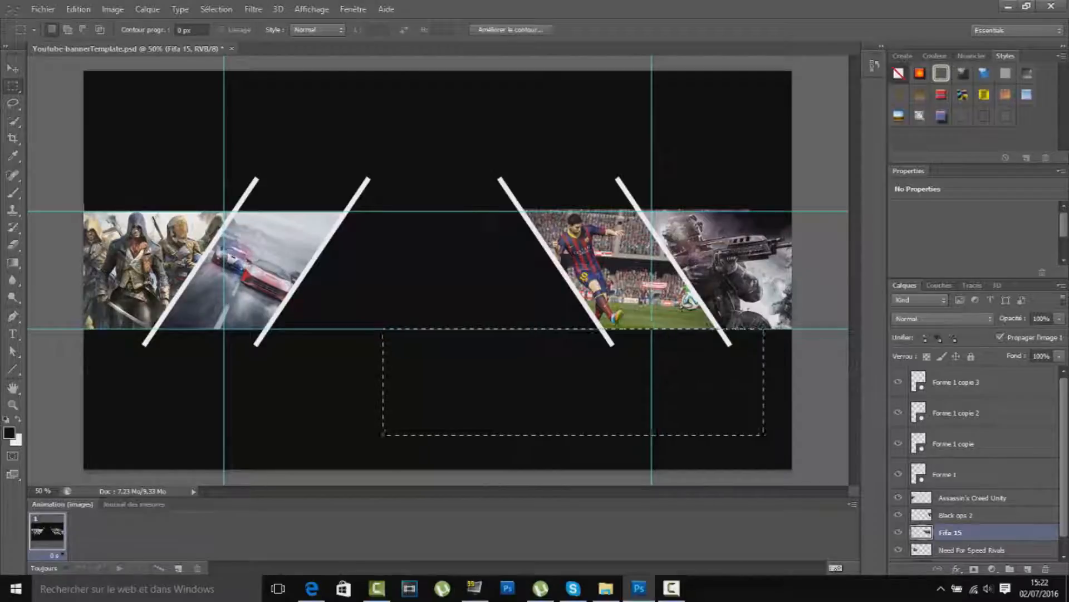
pyautogui.moveTo(473, 170); pyautogui.dragTo(791, 210)
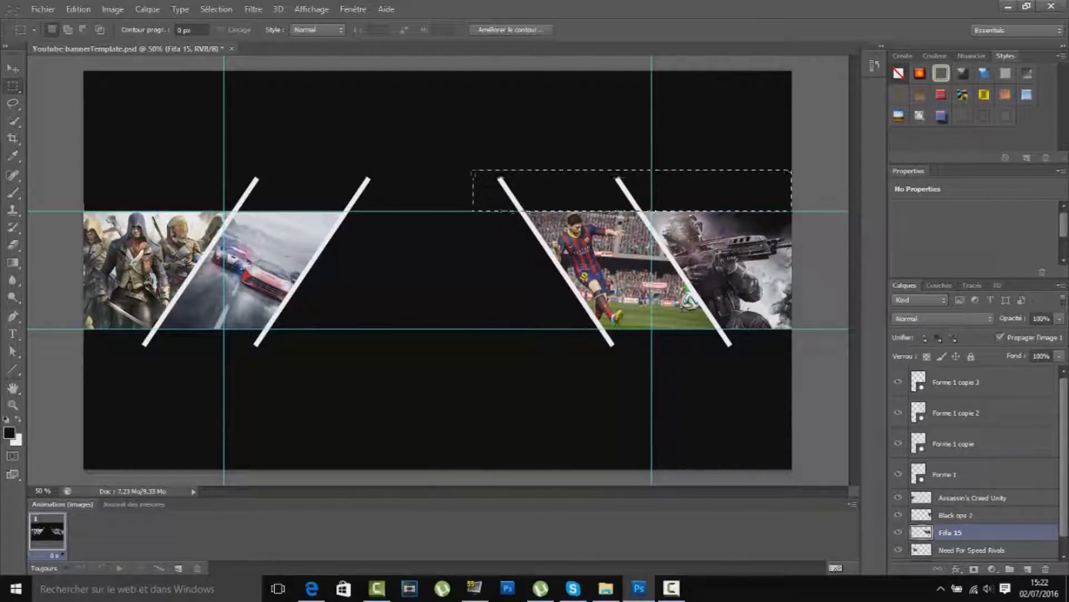
# Set the Type tool to the ObelixPro font at 100 pt
pyautogui.press('t')
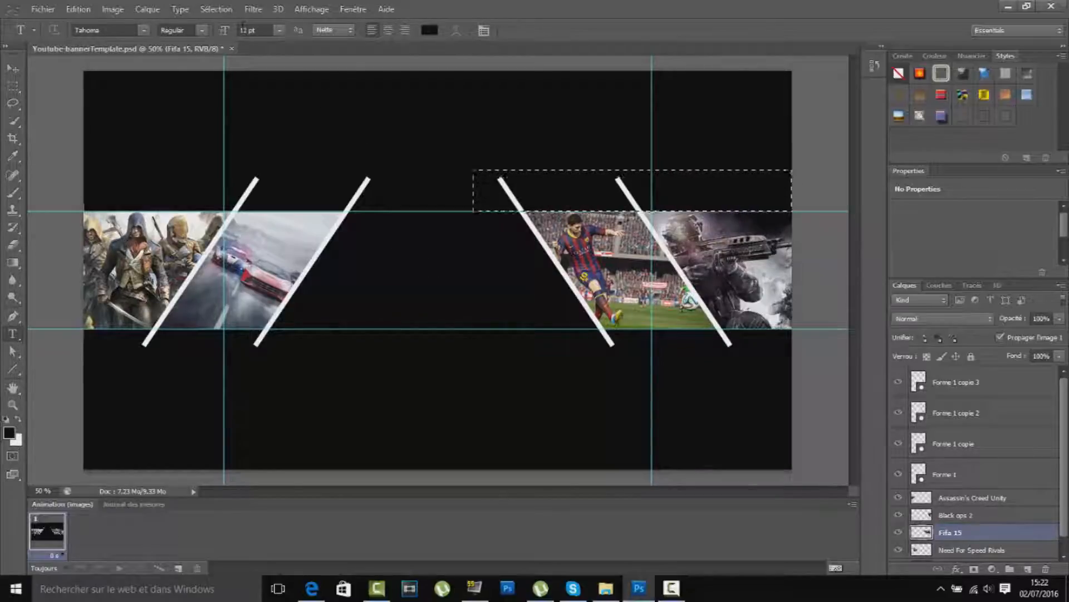
pyautogui.click(246, 28)
pyautogui.press('BackSpace')
pyautogui.press('BackSpace')
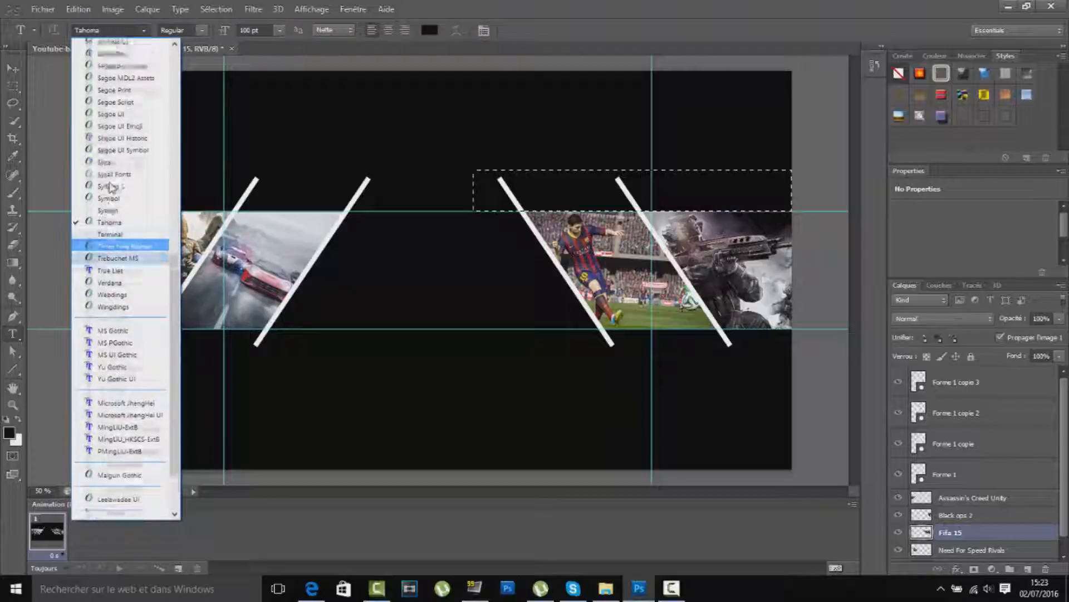
pyautogui.scroll(10, 114, 155)
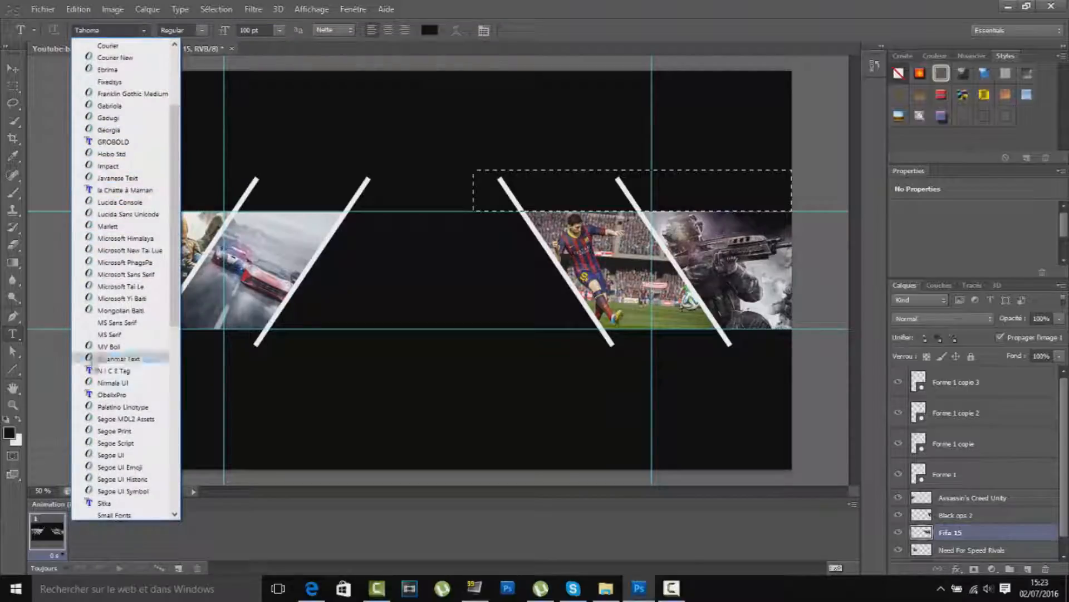
pyautogui.click(121, 400)
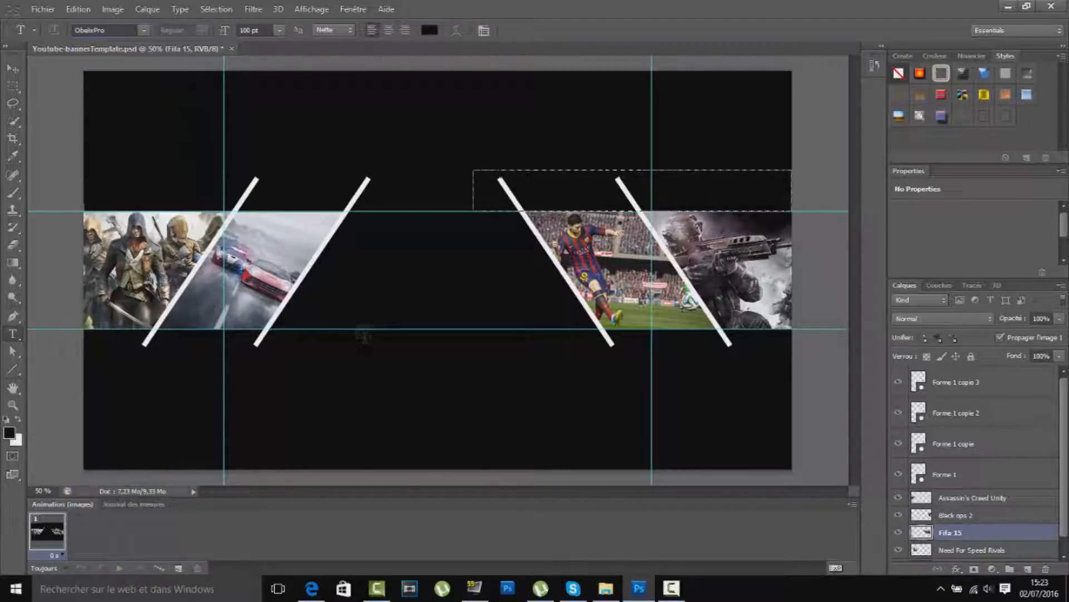
# Start a text layer in the banner's empty centre and set the text color to white
pyautogui.click(377, 292)
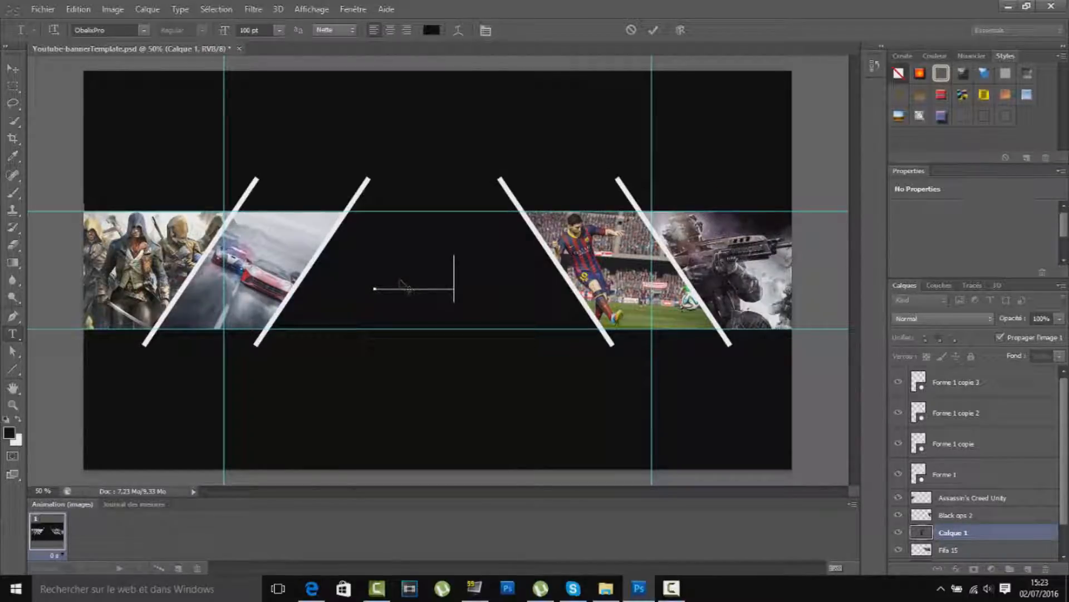
pyautogui.press('BackSpace')
pyautogui.press('BackSpace')
pyautogui.press('BackSpace')
pyautogui.click(432, 32)
pyautogui.click(212, 292)
pyautogui.click(552, 284)
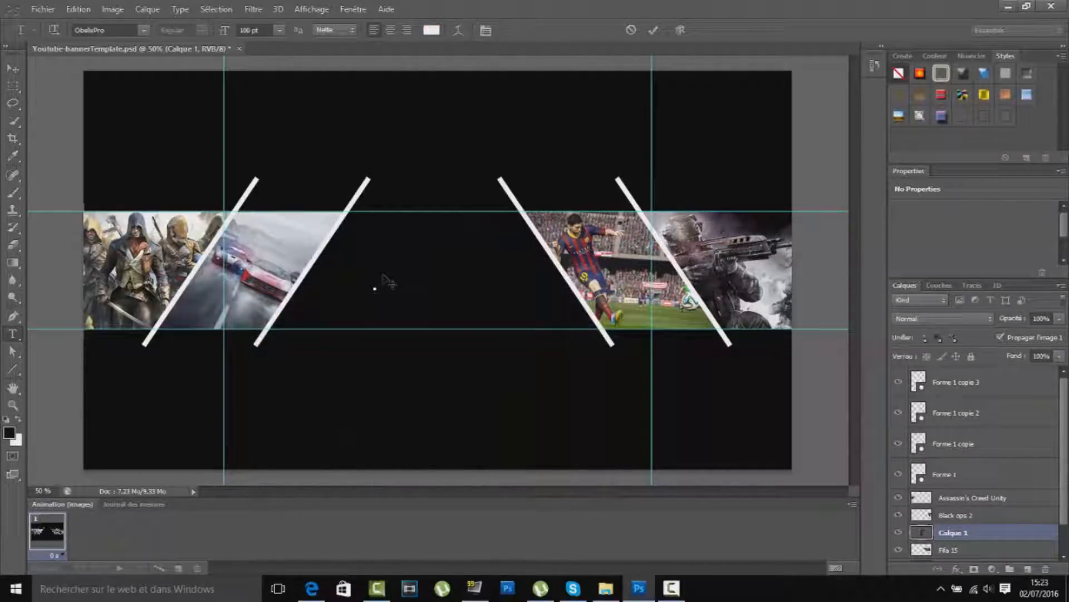
# Enter the title SKYZE and move it up to just below the upper horizontal guide, between the second and third diagonal lines
pyautogui.write('SKYZE')
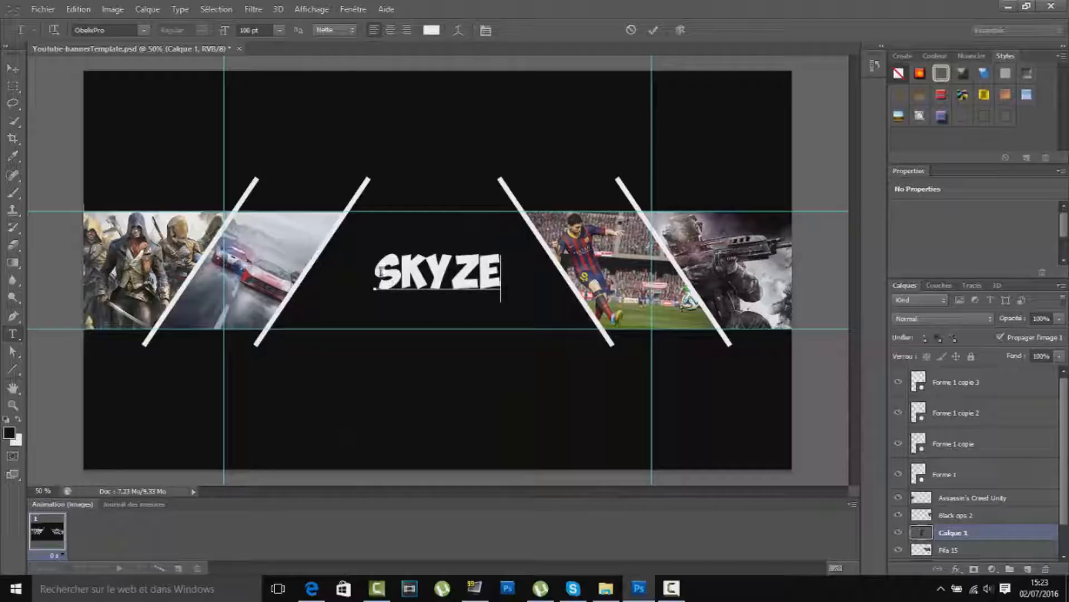
pyautogui.moveTo(423, 384); pyautogui.dragTo(414, 352)
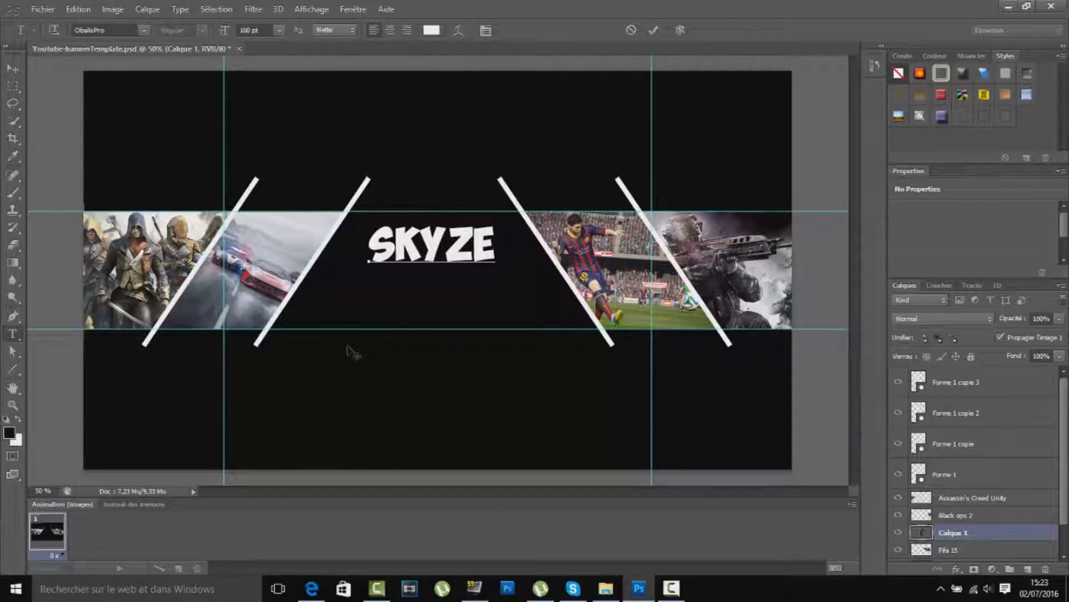
pyautogui.click(12, 67)
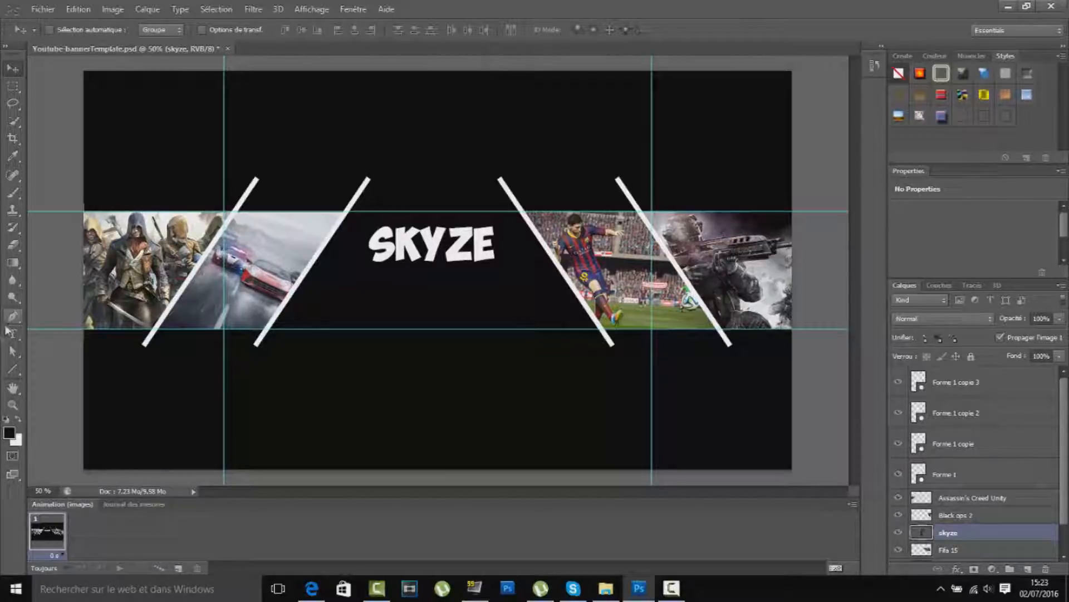
# Draw a small white arrow about 74 px wide with the Custom Shape tool, near the lower guide beside the second diagonal line
pyautogui.click(19, 366)
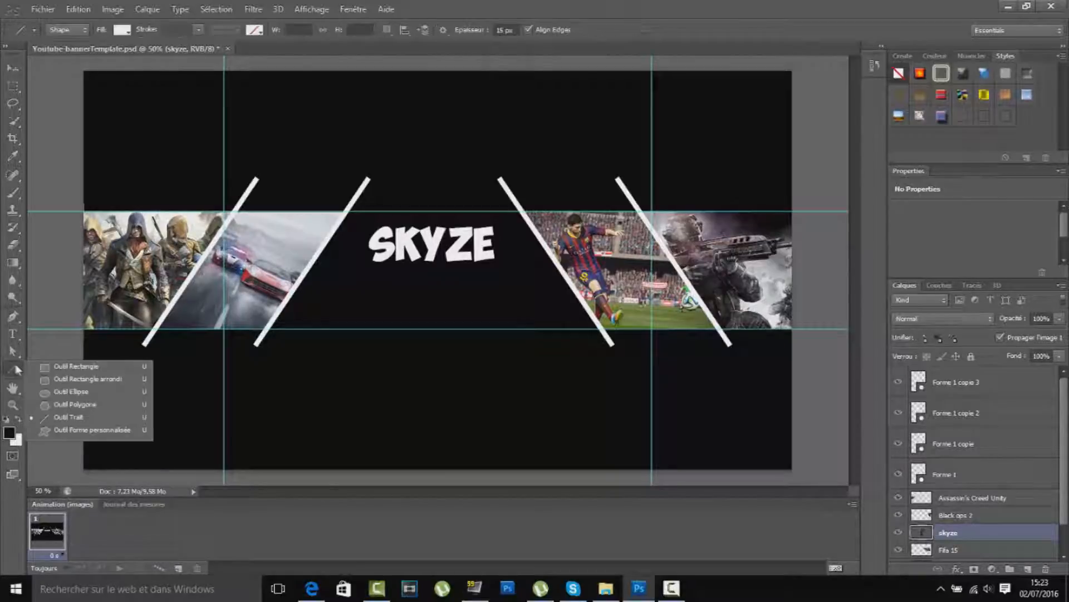
pyautogui.click(63, 433)
pyautogui.moveTo(321, 330); pyautogui.dragTo(345, 321)
# Choose the thin square frame as the Custom Shape tool's shape
pyautogui.rightClick(335, 324)
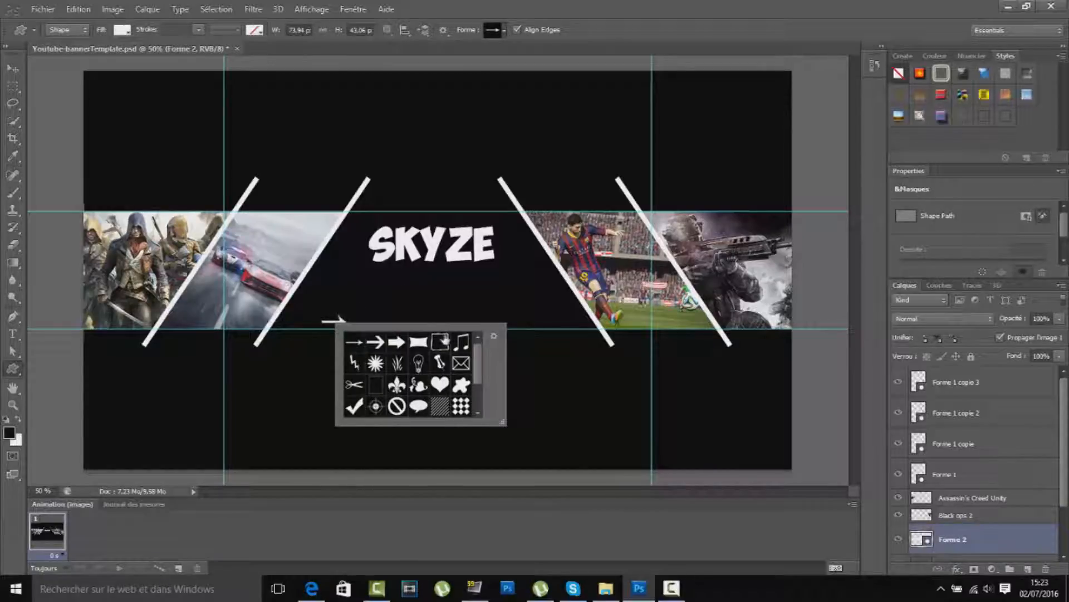
pyautogui.scroll(-2, 429, 379)
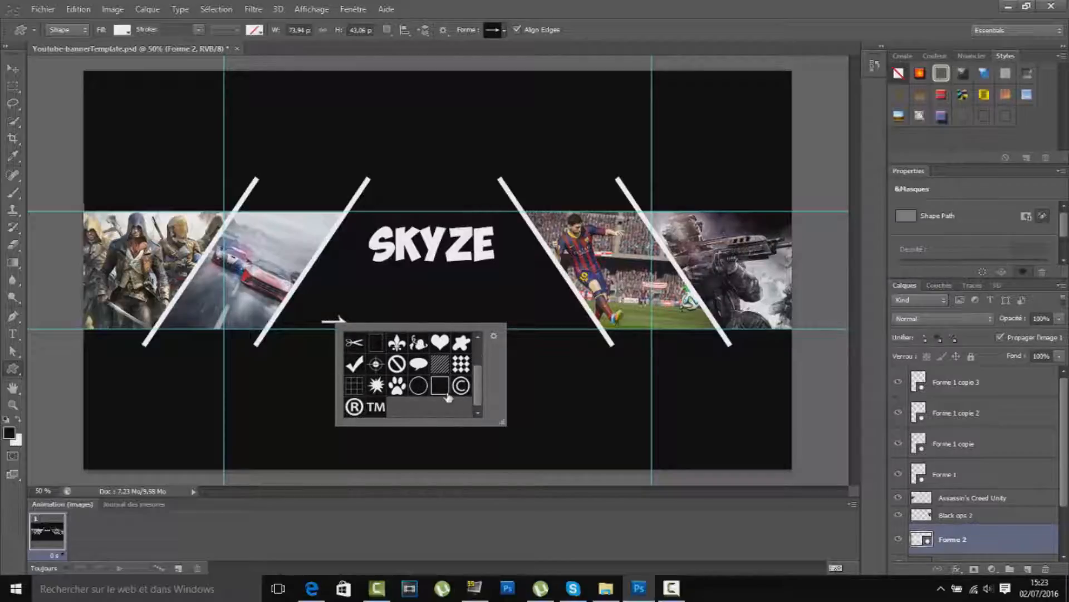
pyautogui.click(440, 386)
pyautogui.click(376, 337)
pyautogui.press('Return')
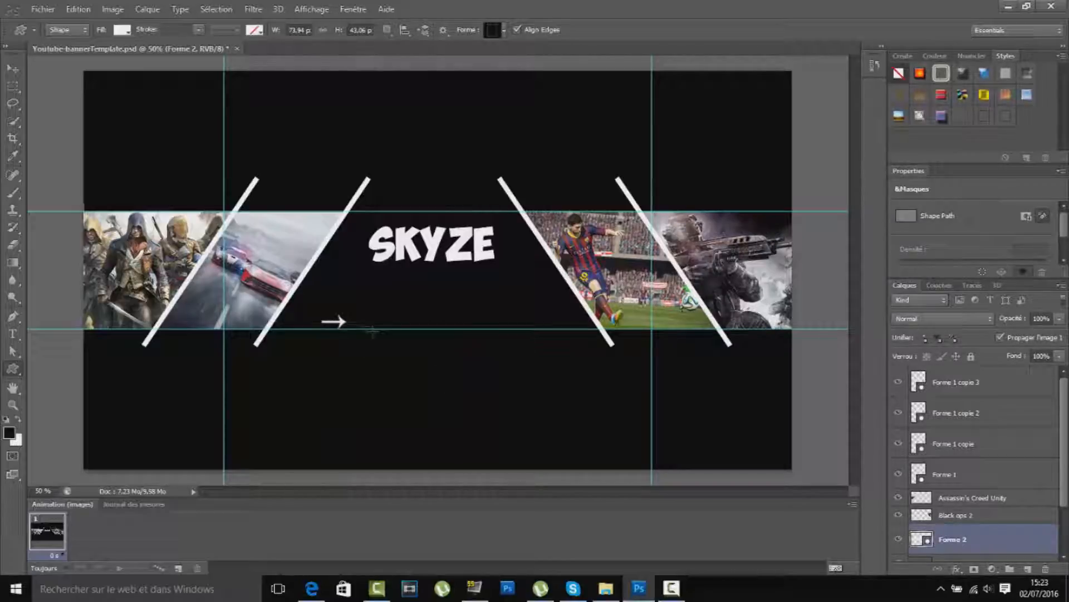